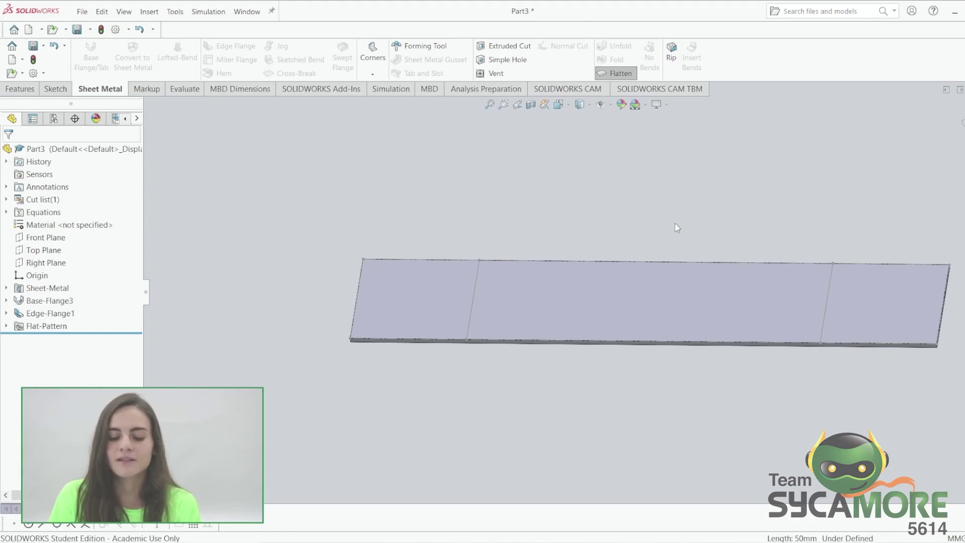
left_click(728, 295)
left_click(831, 271)
left_click(733, 209)
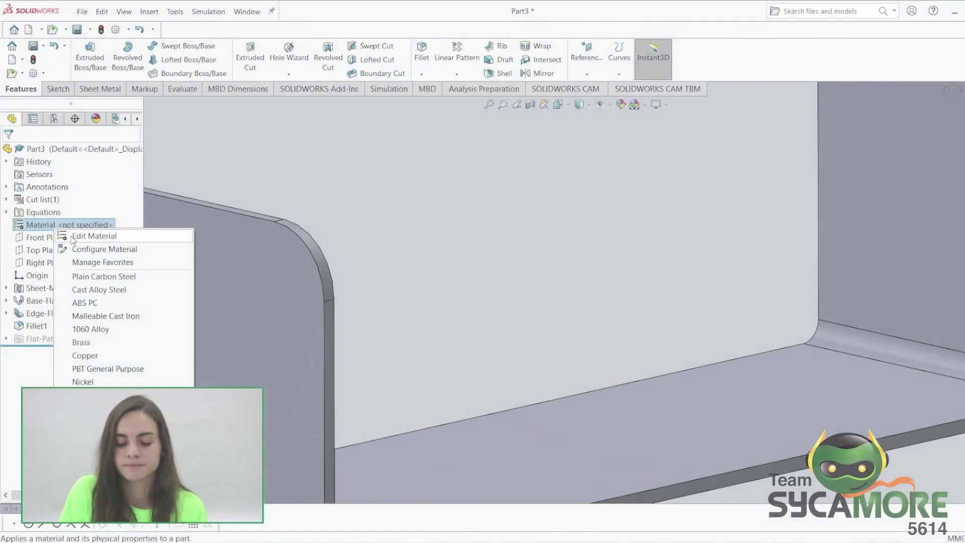
- Assign 6061 Alloy from the aluminium alloys as the sheet metal part's material
left_click(172, 254)
scroll(308, 357, "down", 10)
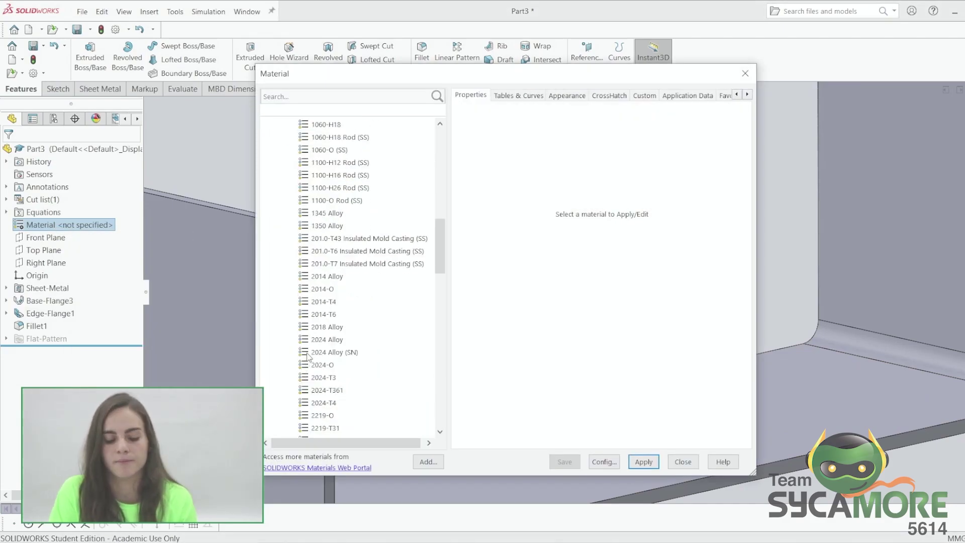
scroll(308, 357, "down", 5)
left_click(327, 196)
left_click(644, 461)
left_click(682, 461)
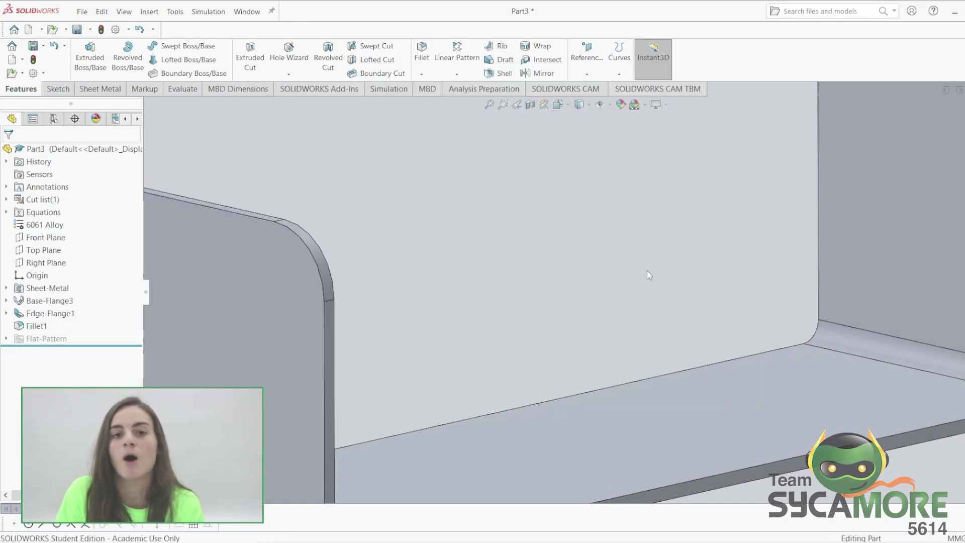
key("f")
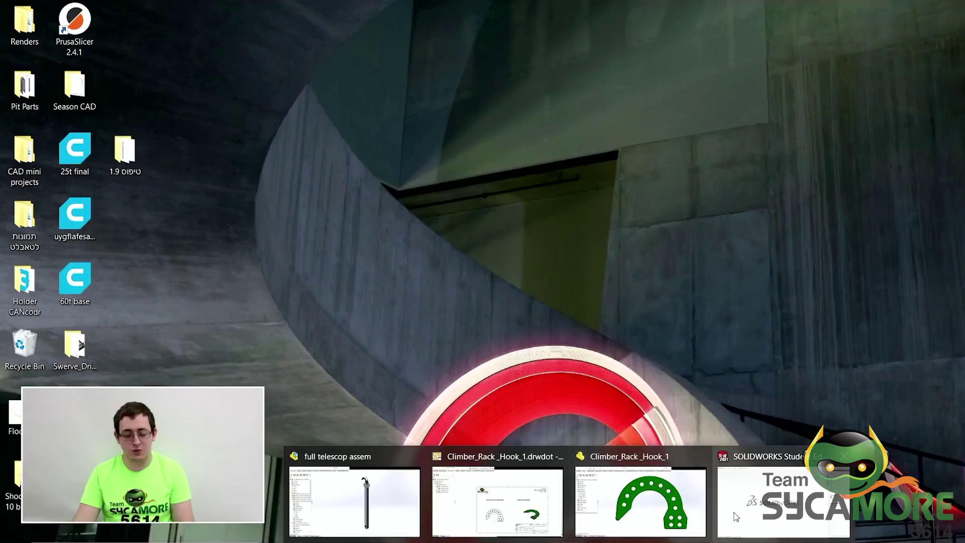
- Switch to the empty SOLIDWORKS session and create a new drawing from the draw template
left_click(736, 516)
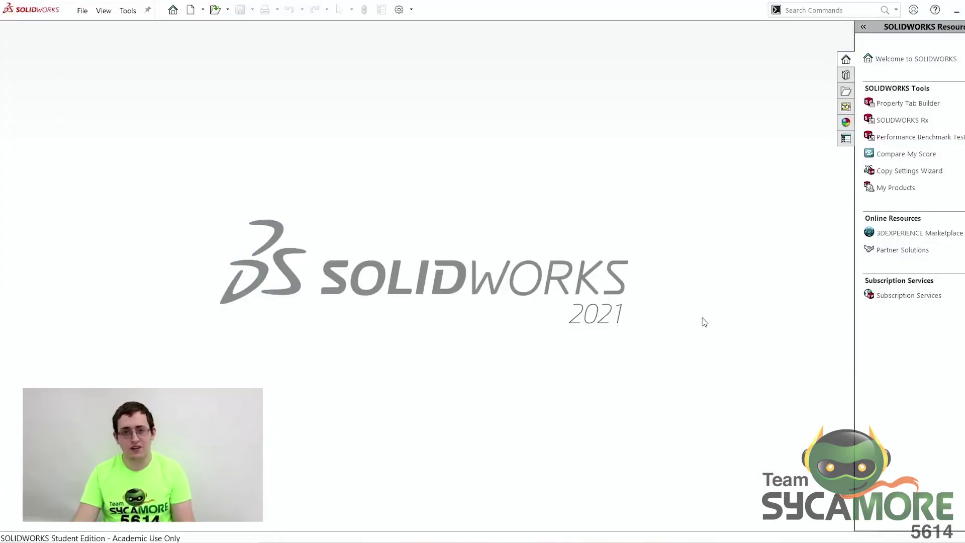
left_click(189, 16)
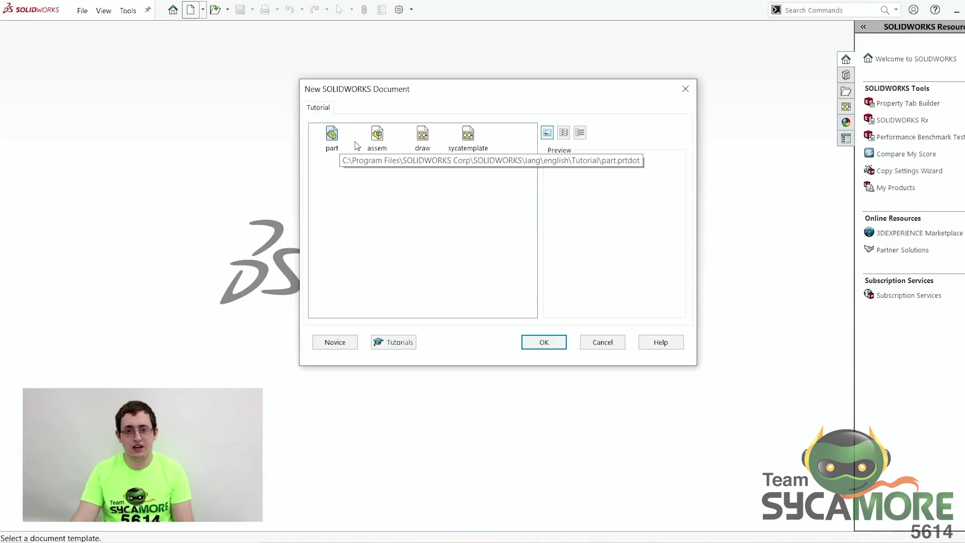
left_click(377, 145)
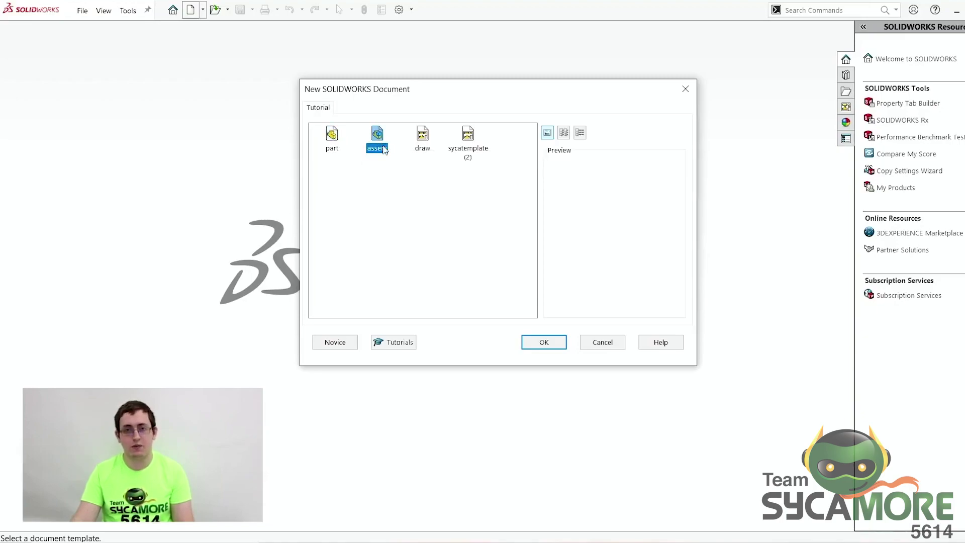
left_click(422, 147)
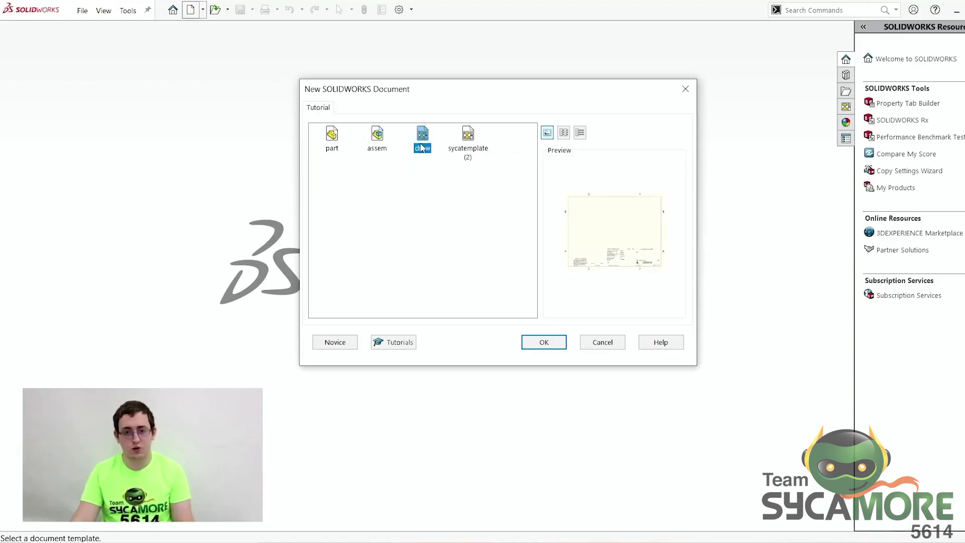
left_click(547, 341)
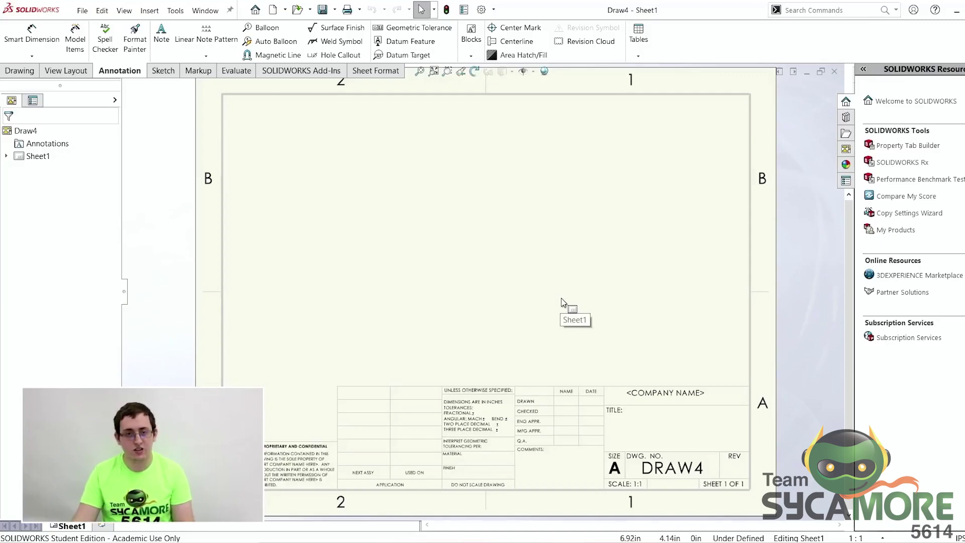
- Look over the Climber_Rack _Hook_1 part, the full telescop assem assembly and the finished hook drawing
key("alt+Tab")
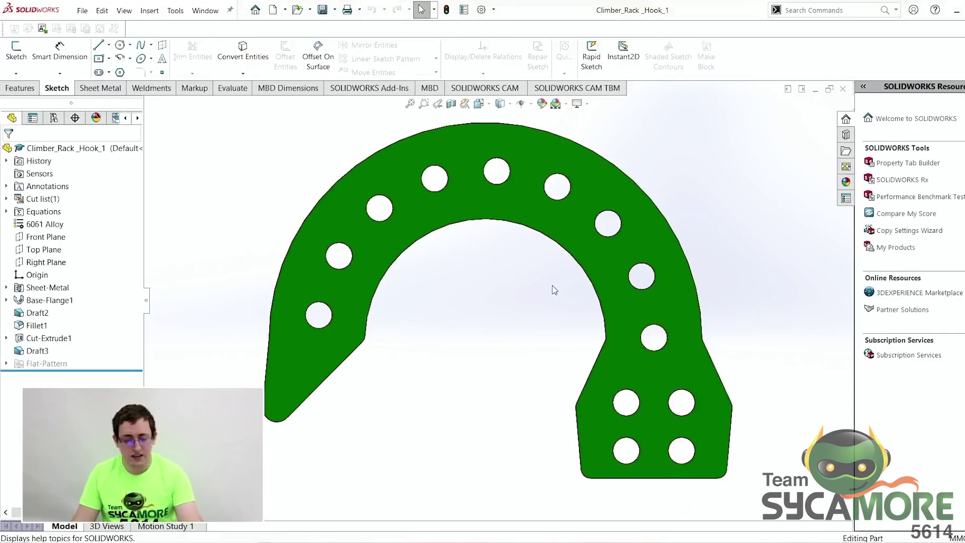
key("ctrl+Tab")
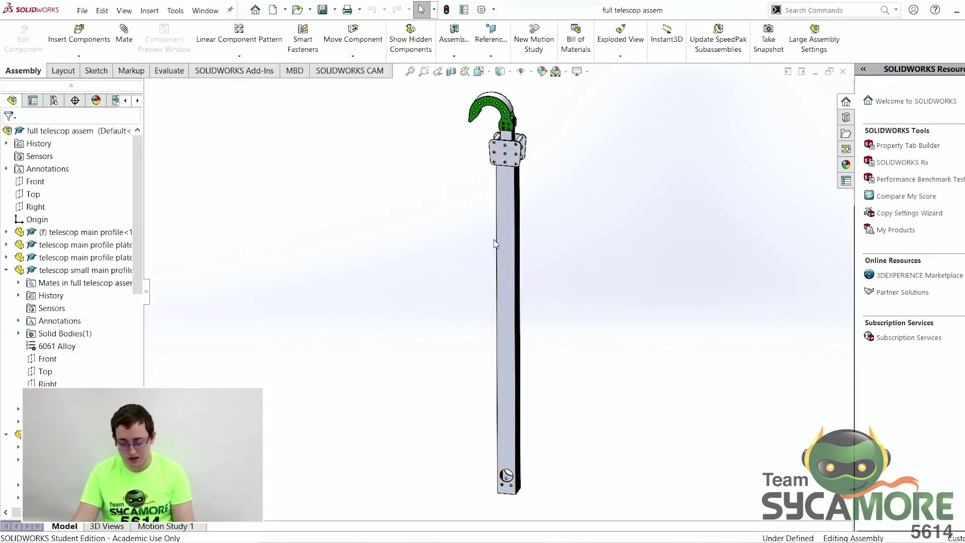
middle_click_drag(586, 232, 569, 260)
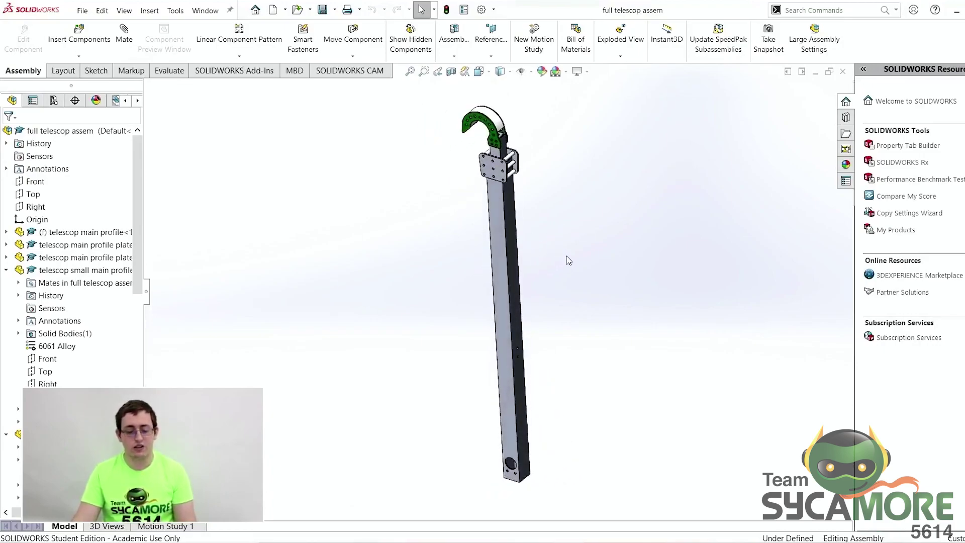
key("ctrl+Tab")
key("ctrl+Tab")
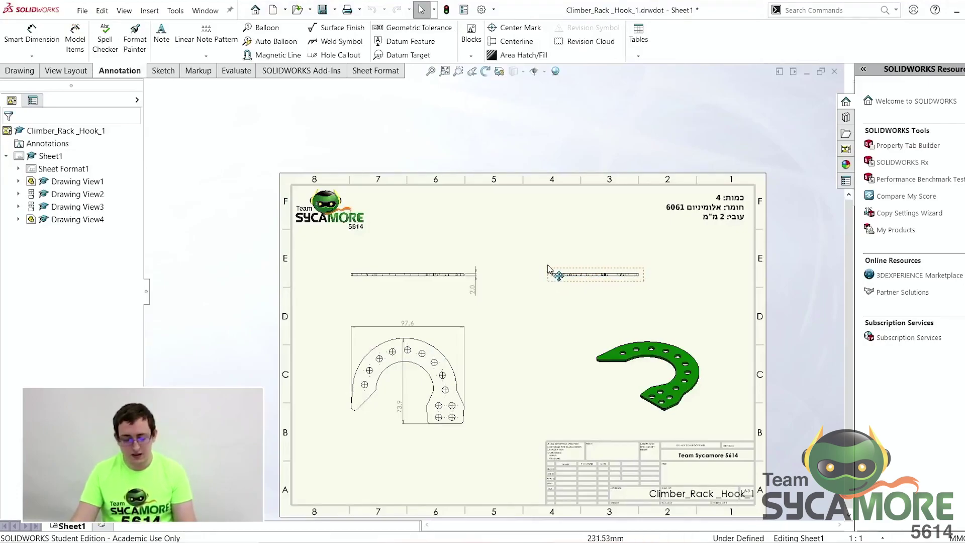
scroll(621, 362, "up", 2)
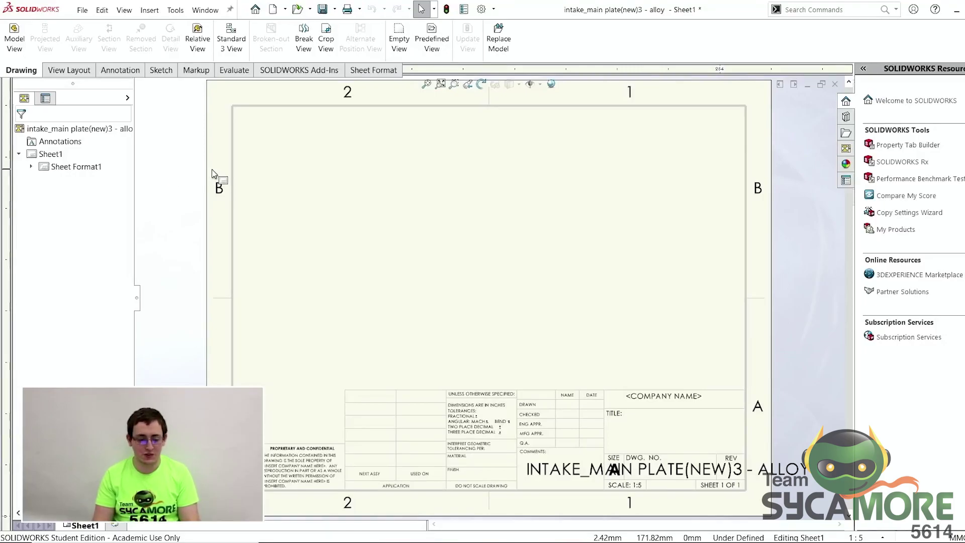
- Insert a front view of intake_main plate(new)3 - alloy into the drawing, with projected views beside and below it
left_click(27, 38)
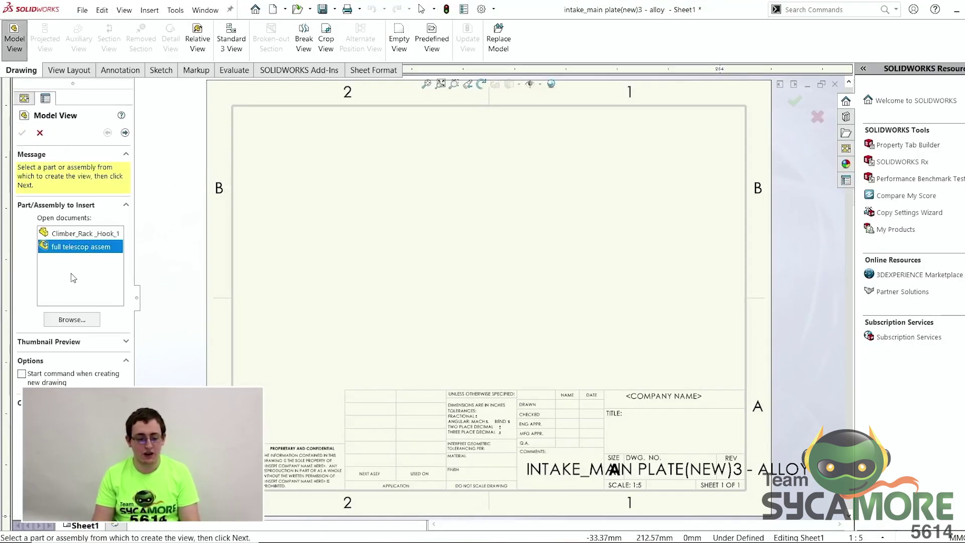
left_click(72, 320)
left_click(495, 190)
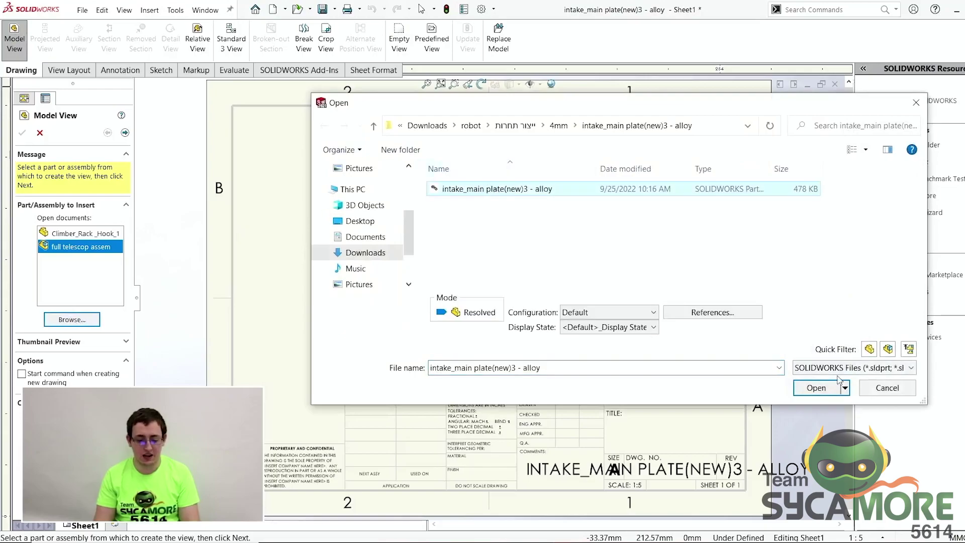
left_click(816, 388)
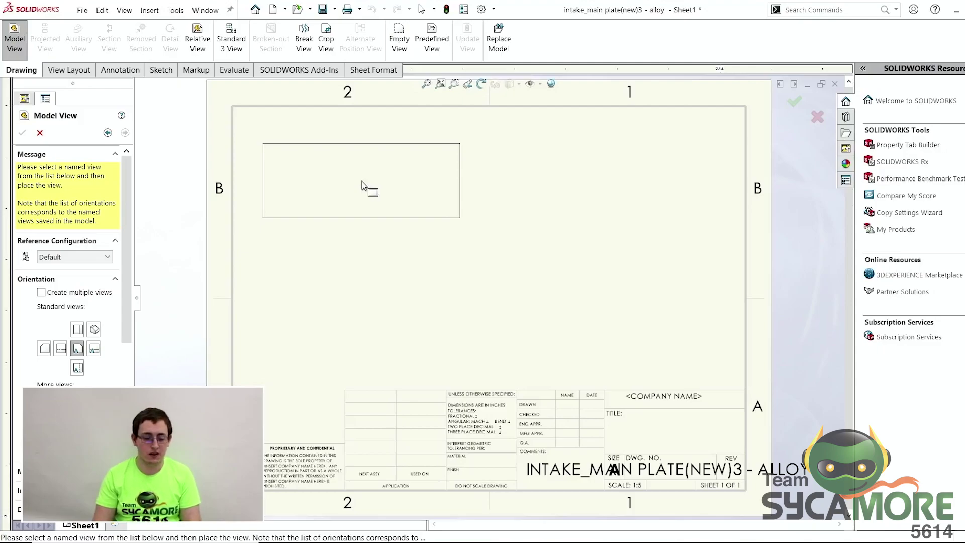
left_click(362, 185)
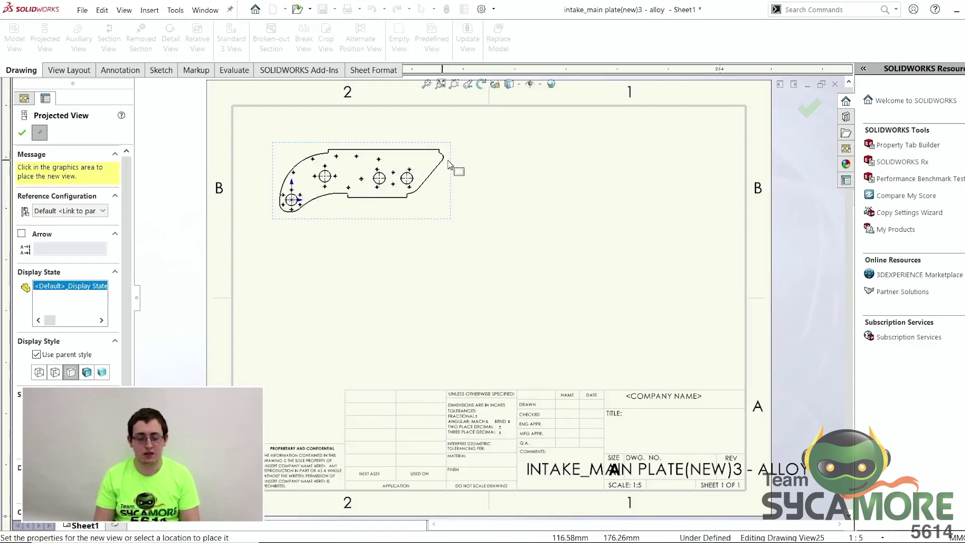
left_click(600, 181)
left_click(390, 322)
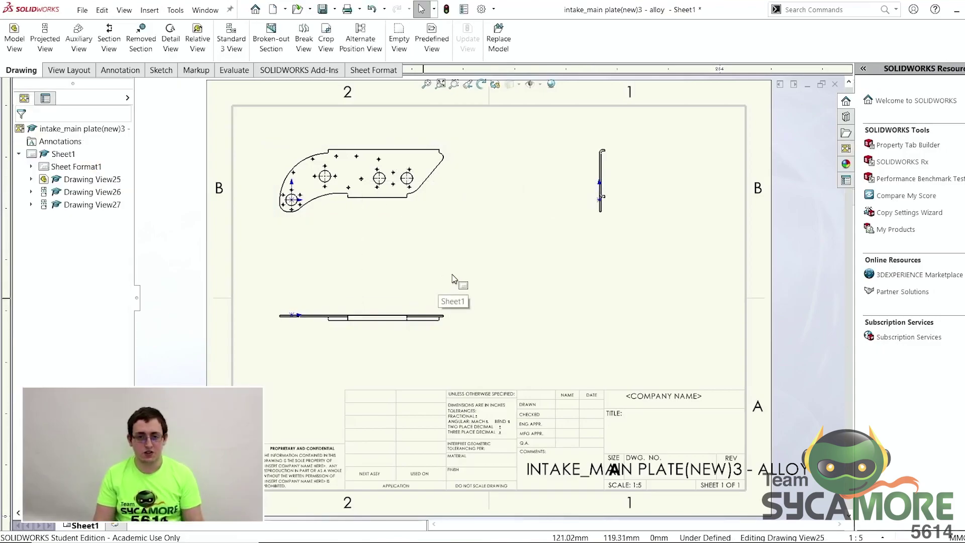
- Add the plate's isometric view to the sheet's lower-right area and shift the front view slightly down and right
left_click(848, 151)
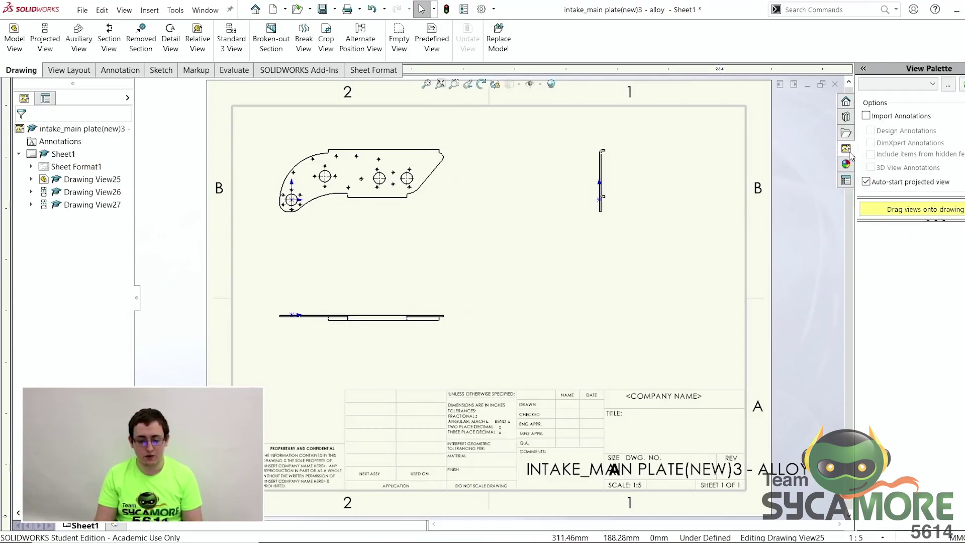
left_click(930, 84)
left_click(895, 96)
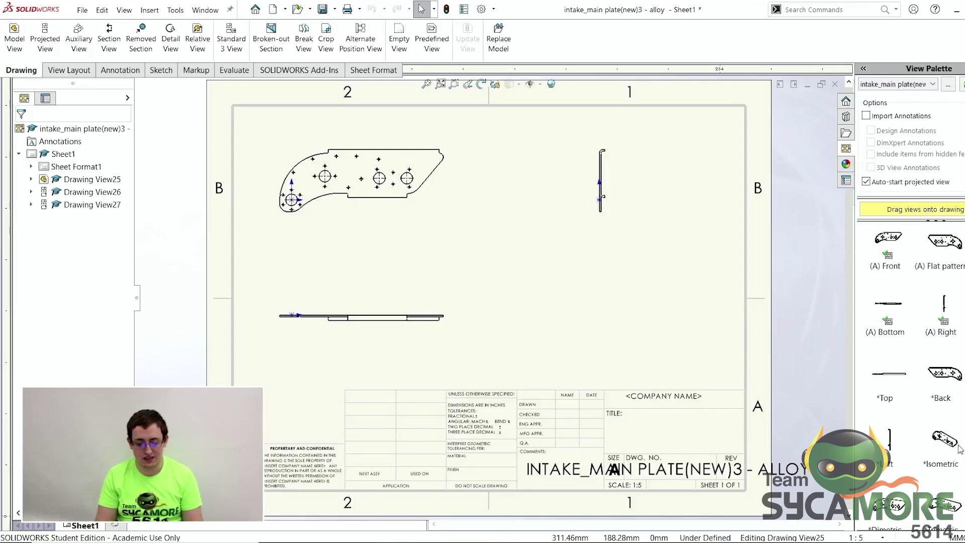
left_click_drag(953, 447, 627, 332)
left_click(701, 317)
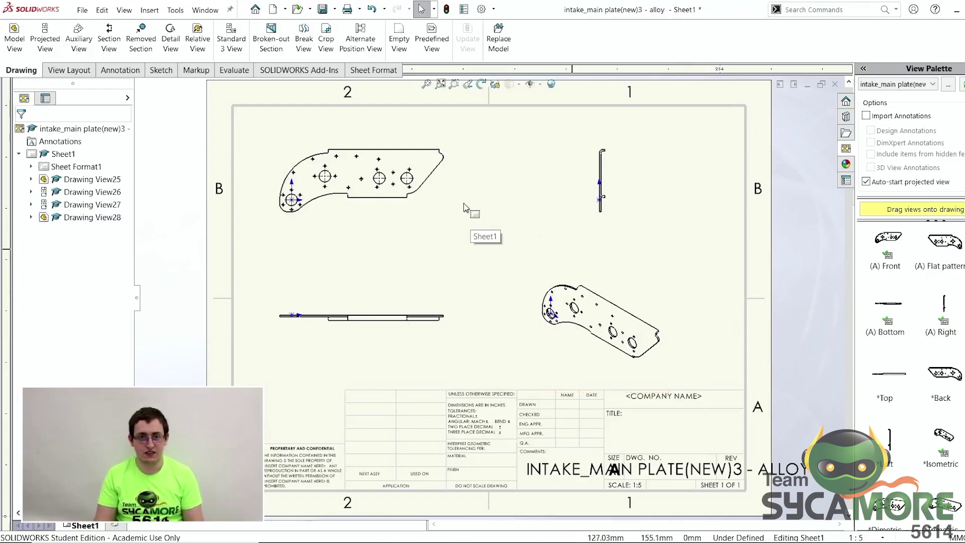
mouse_move(442, 224)
left_mouse_down()
mouse_move(475, 303)
mouse_move(456, 244)
left_mouse_up()
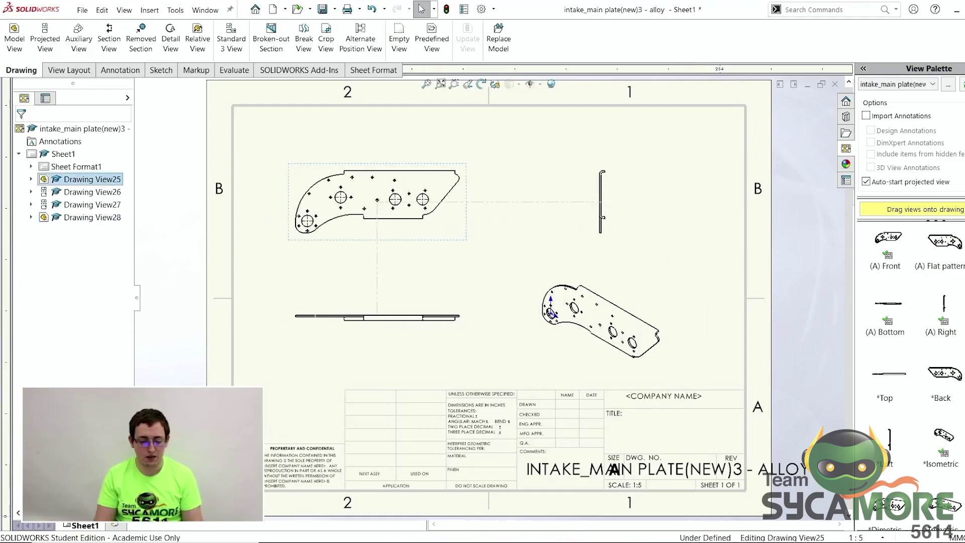
- Check the scale setting in the properties of Sheet1 and leave them without changes
left_click(491, 273)
right_click(493, 274)
left_click(553, 416)
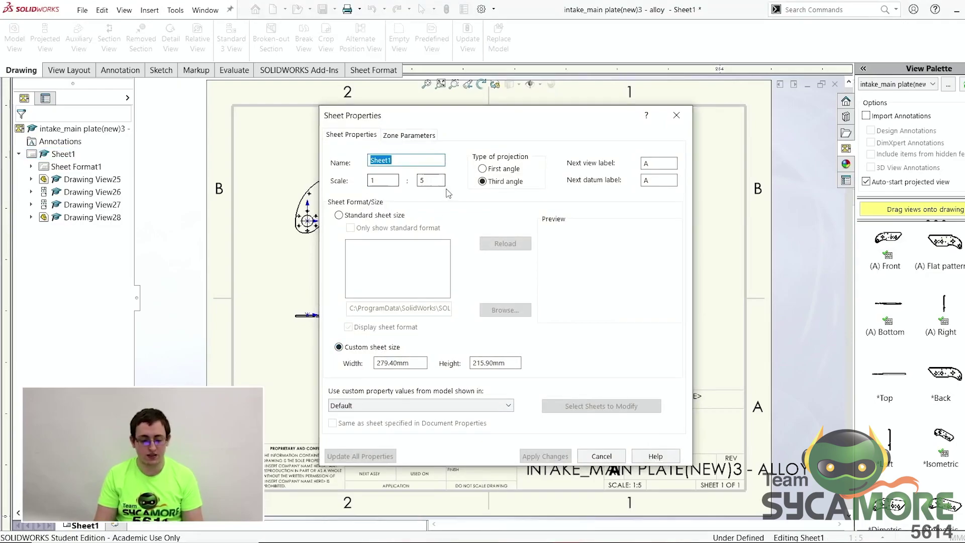
left_click(602, 456)
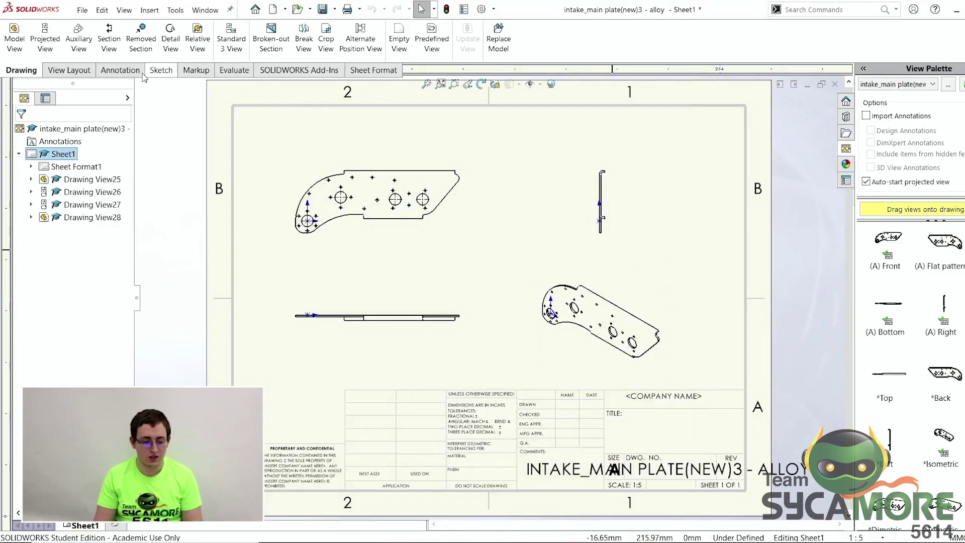
- Add a quantity note reading "כמות - 2" in the sheet's upper-right area above the side view
left_click(120, 71)
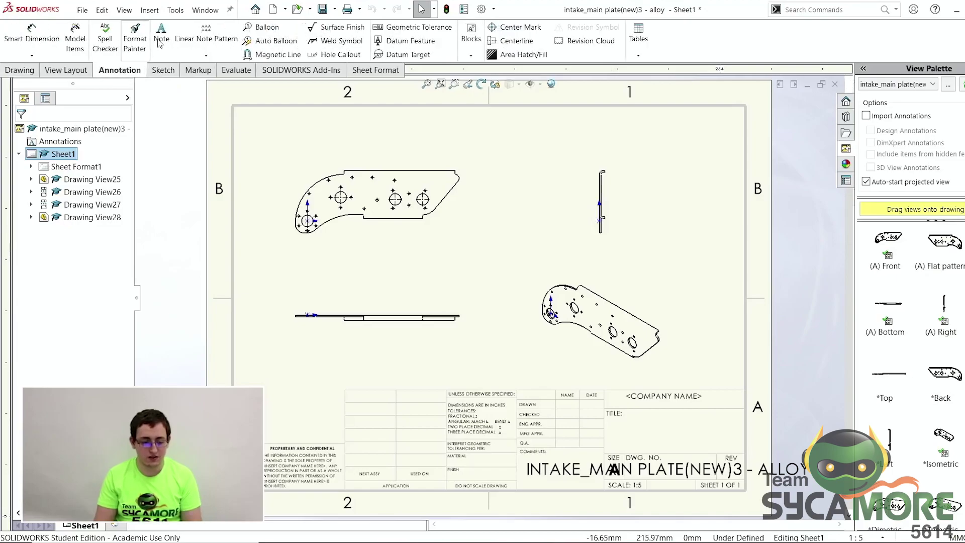
left_click(161, 36)
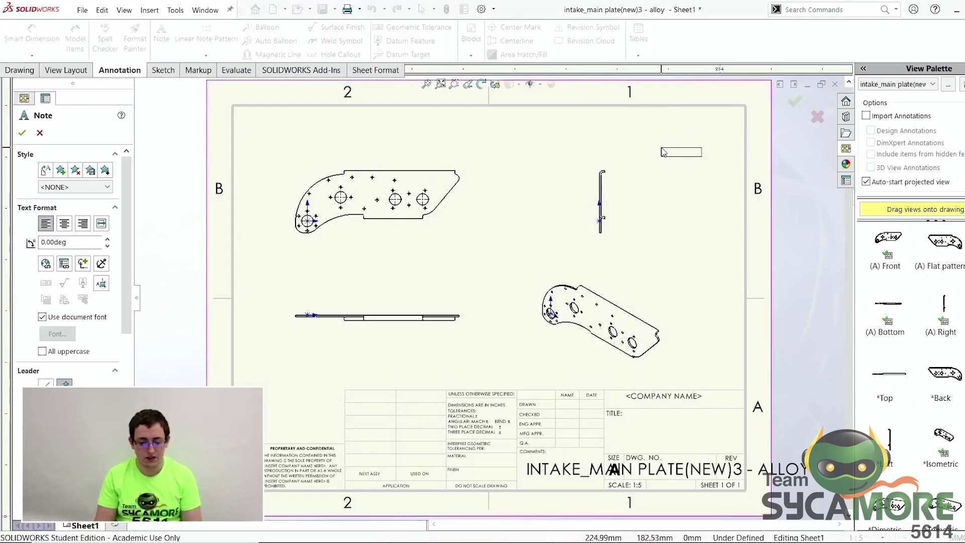
left_click(662, 148)
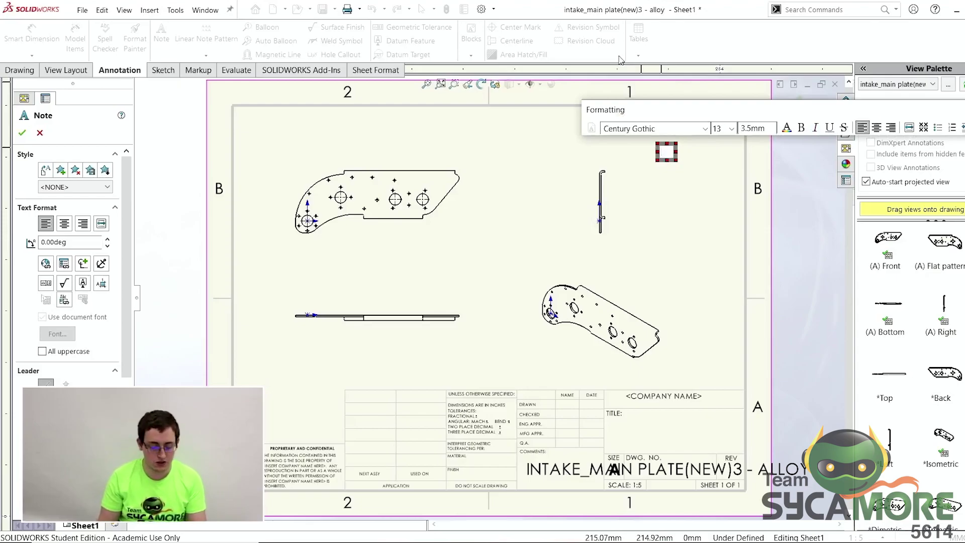
type("כמות")
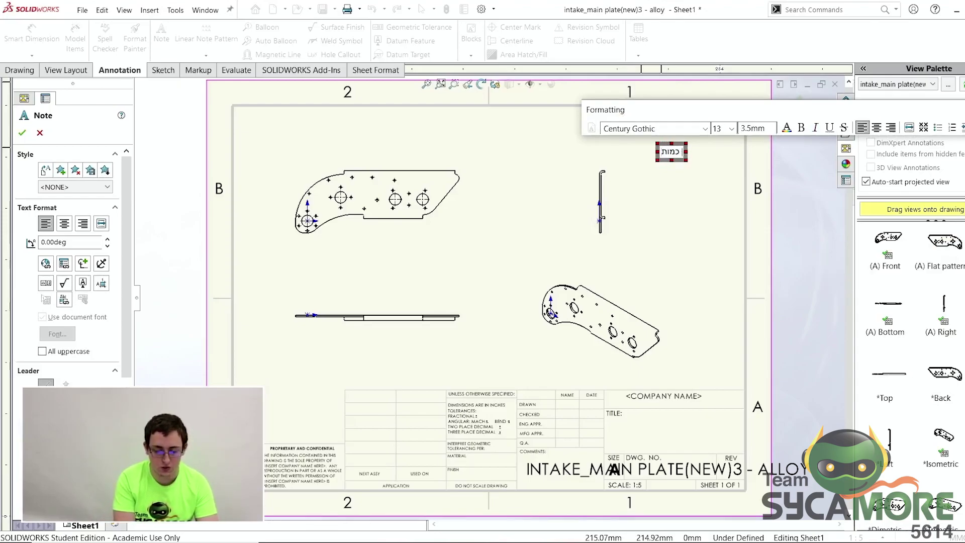
type(" - 2")
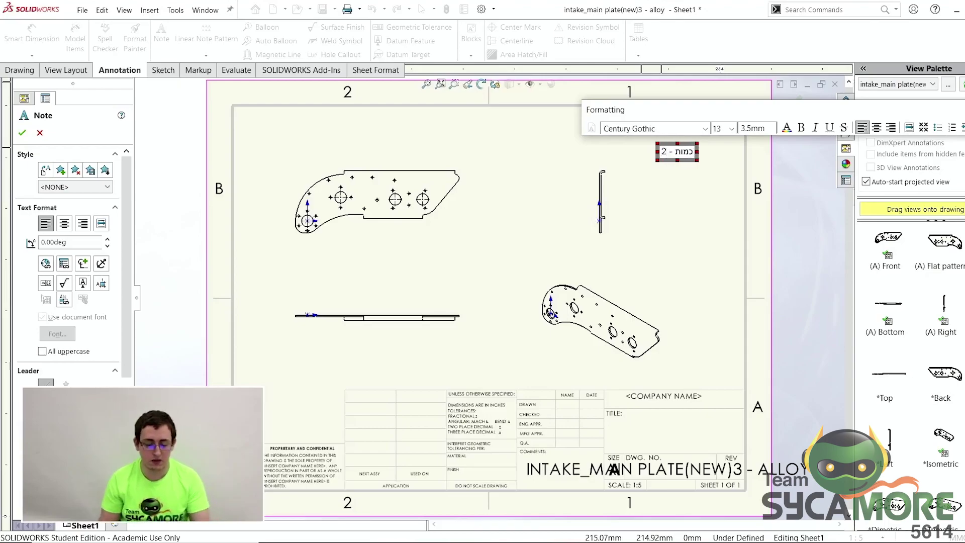
left_click(726, 208)
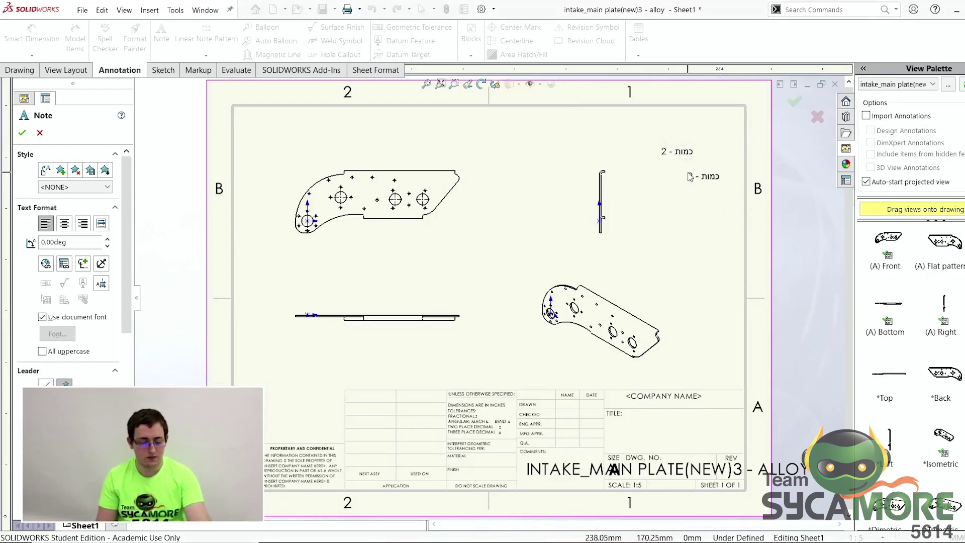
key("Escape")
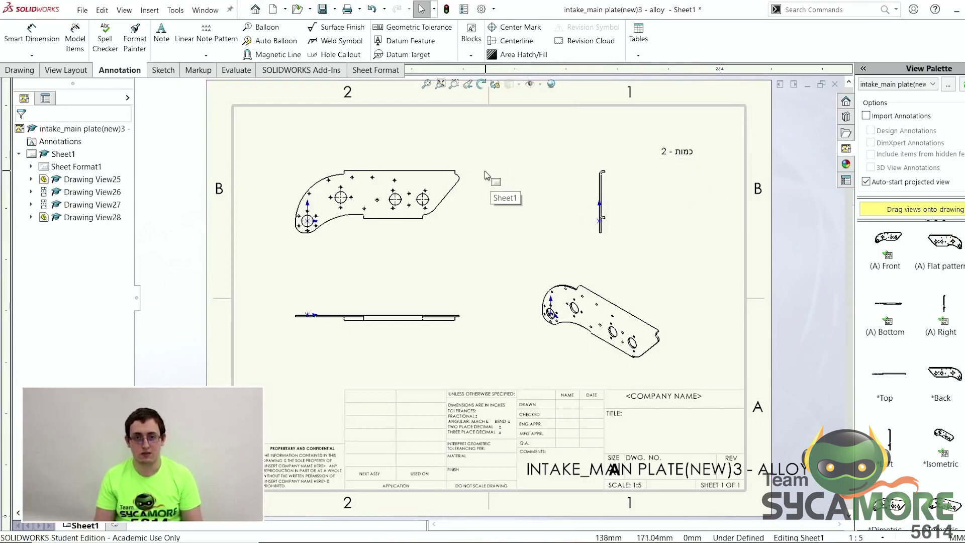
- Dimension the plate's horizontal length in the front view, from the rounded lower-left end to the upper-right corner
left_click(43, 44)
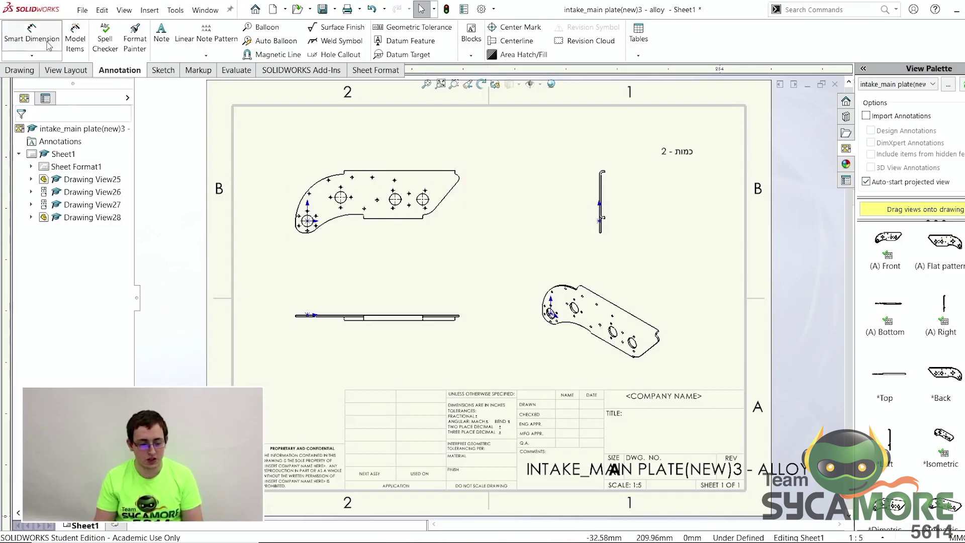
left_click(300, 233)
left_click(456, 177)
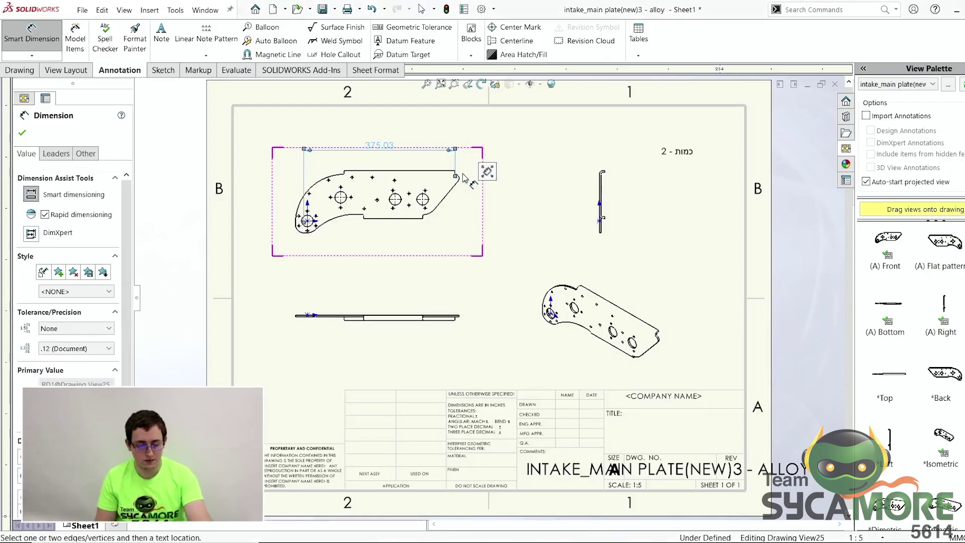
key("Escape")
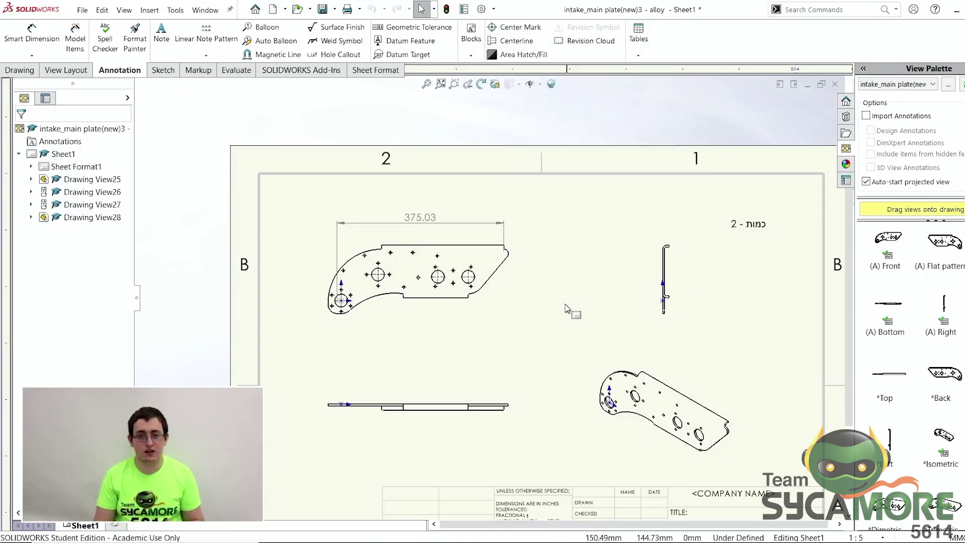
- Add a centerline to the front view between the plate's straight upper and lower edges
scroll(474, 274, "down", 3)
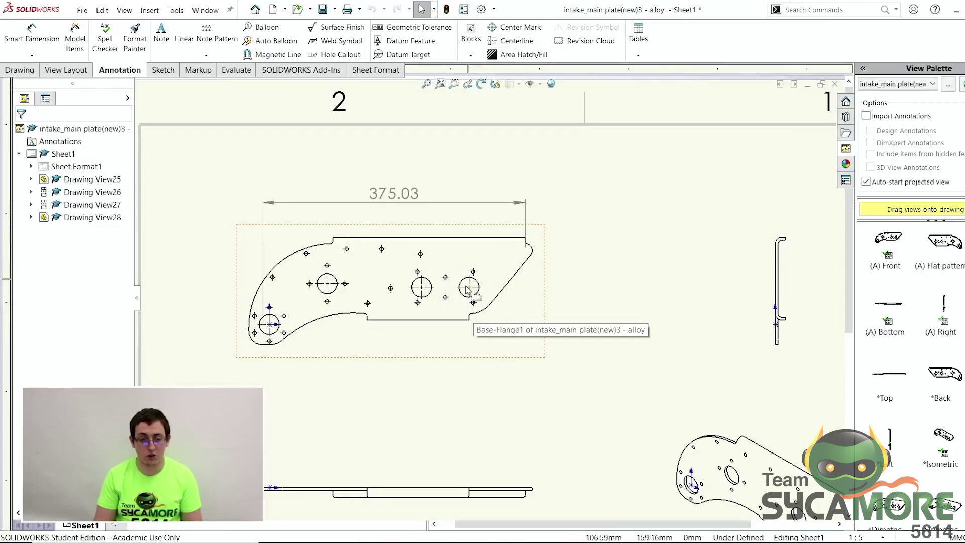
scroll(489, 298, "up", 3)
left_click(511, 40)
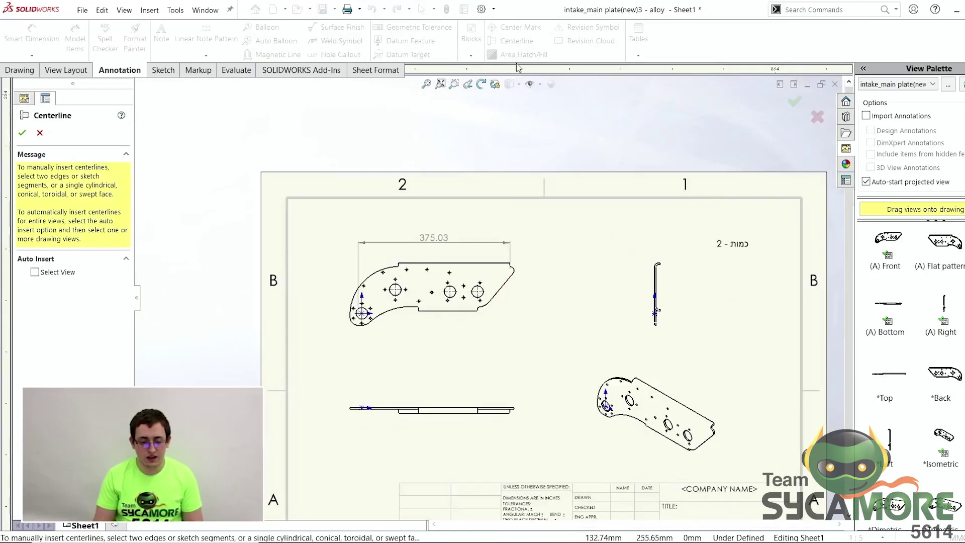
left_click(446, 264)
left_click(453, 311)
scroll(478, 292, "down", 4)
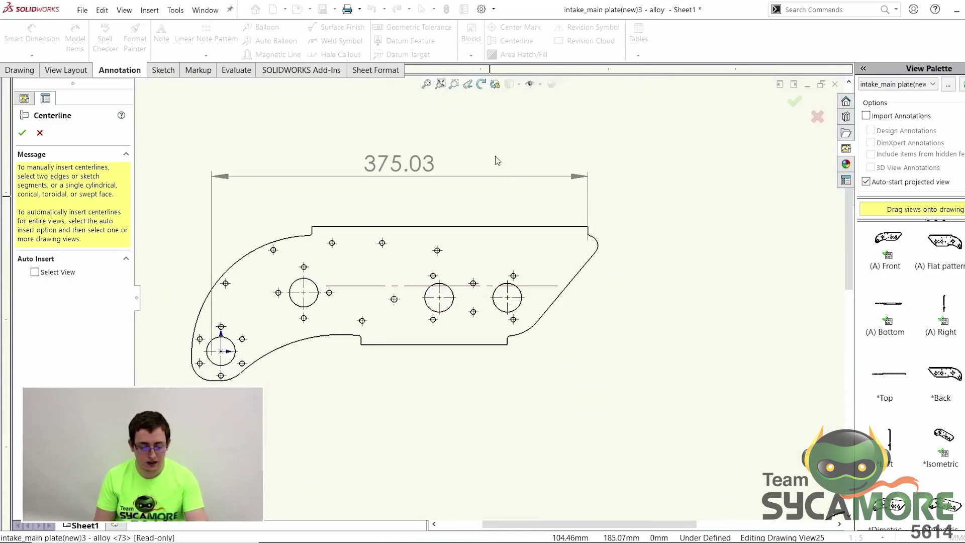
key("Escape")
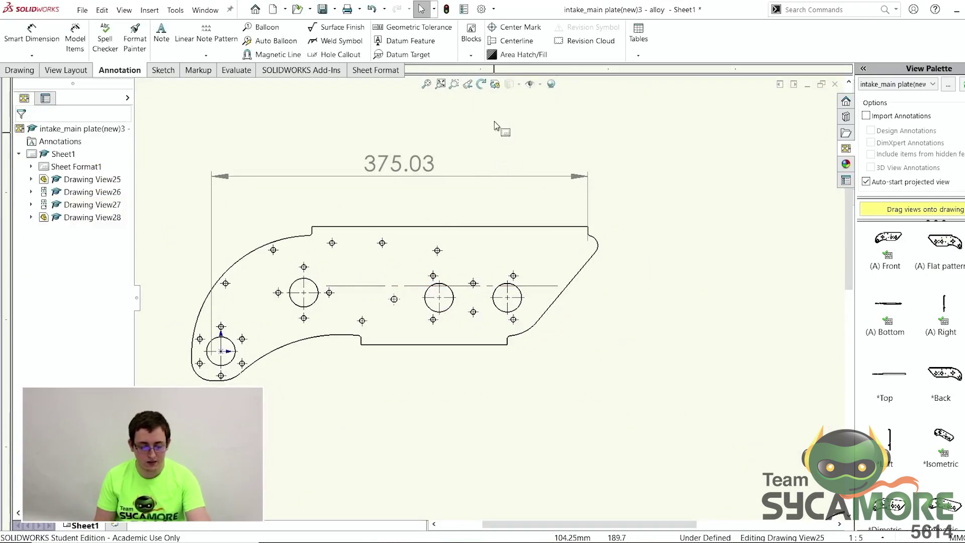
- Break the front view near its middle with vertical zigzag break lines and a 10 mm gap
left_click(20, 71)
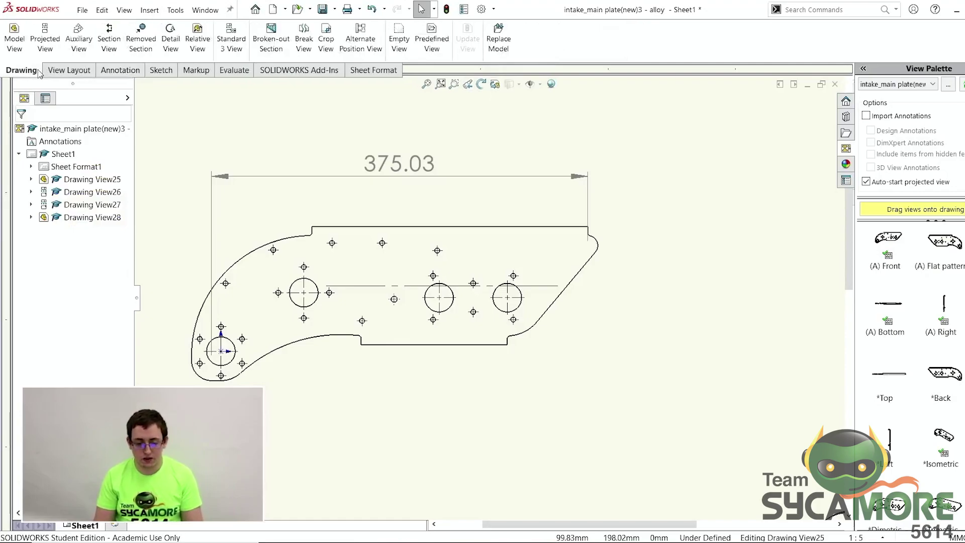
left_click(302, 50)
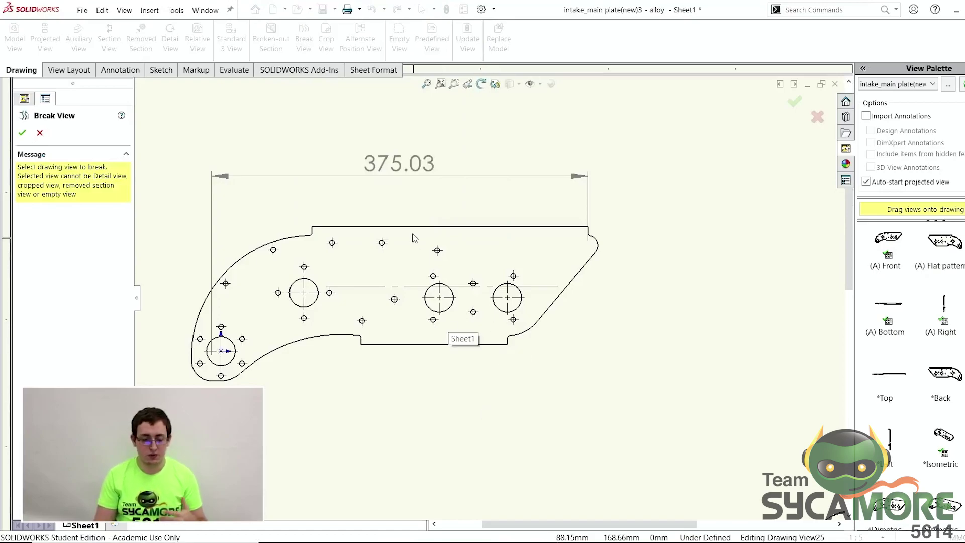
scroll(448, 300, "up", 3)
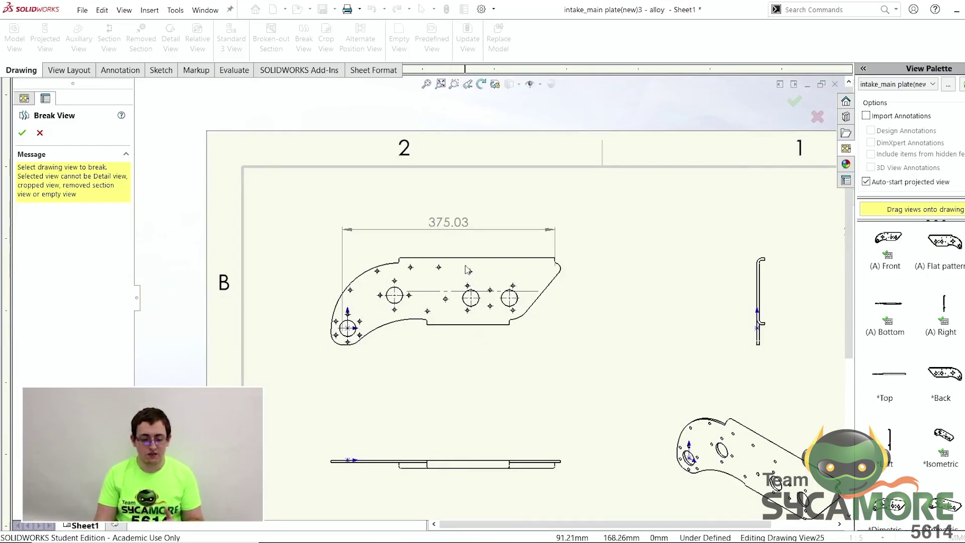
left_click(465, 262)
left_click(454, 309)
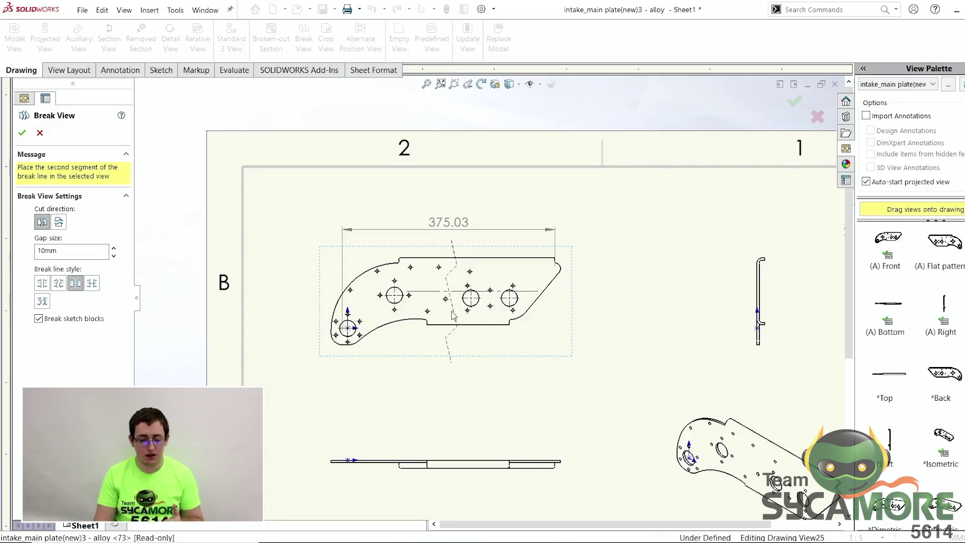
left_click(465, 312)
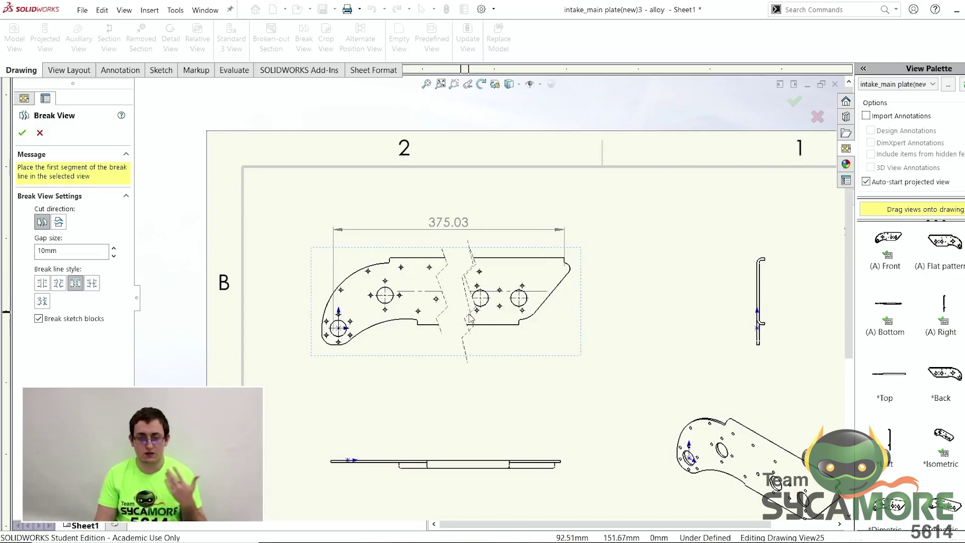
key("Return")
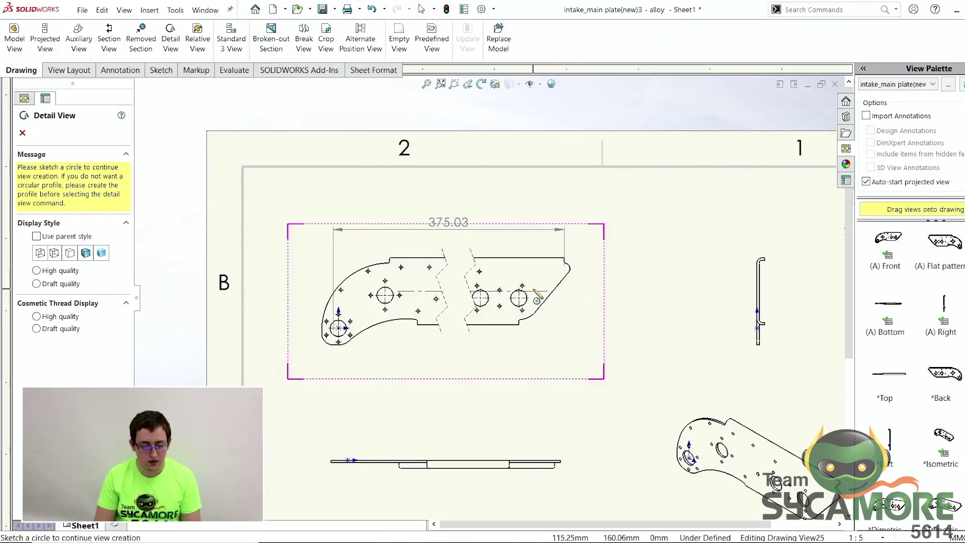
- Create a circular detail view of the small hole above the rightmost large hole and place it right of the front view
scroll(529, 296, "down", 5)
left_click(502, 284)
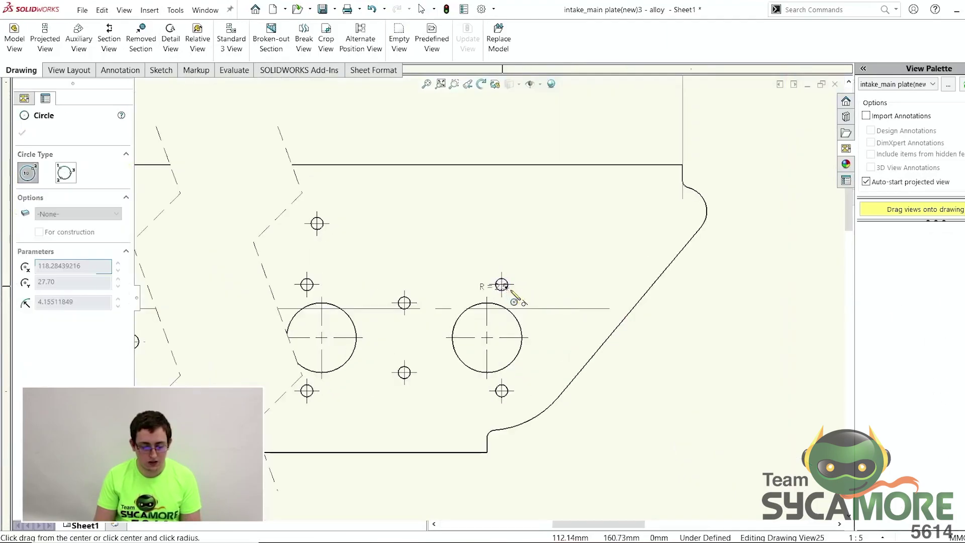
left_click(517, 299)
scroll(711, 269, "up", 3)
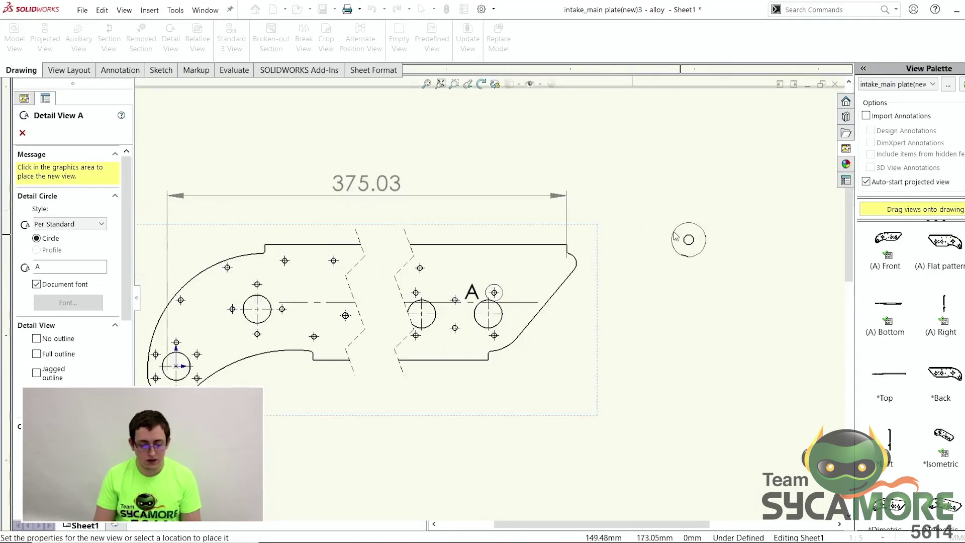
left_click(647, 226)
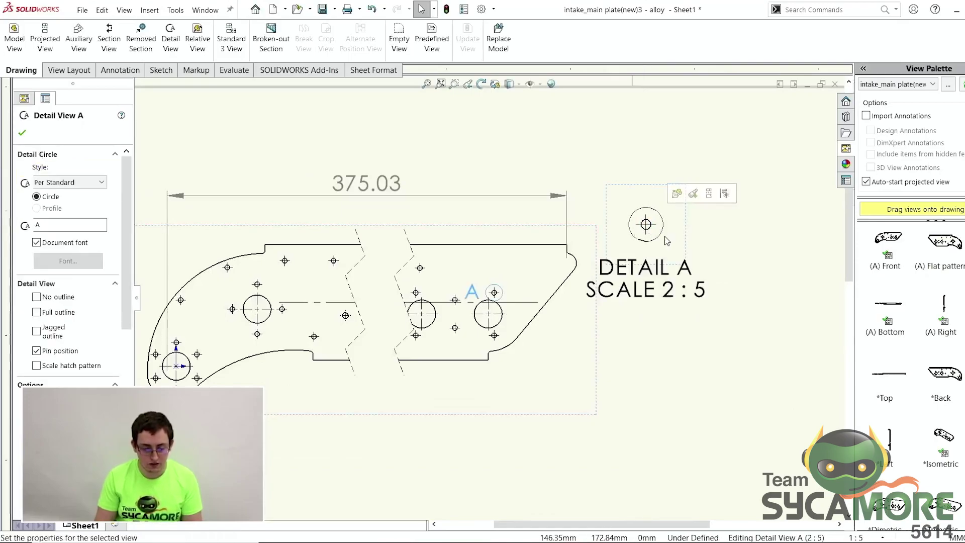
left_click(686, 222)
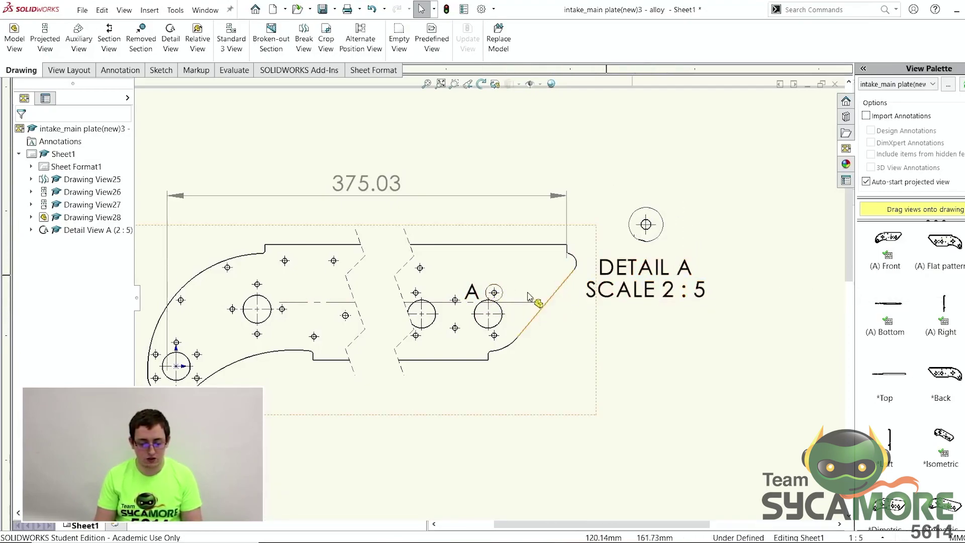
- Create a section view from a horizontal cutting line across the middle of the side view and place it directly above that view
scroll(657, 272, "up", 3)
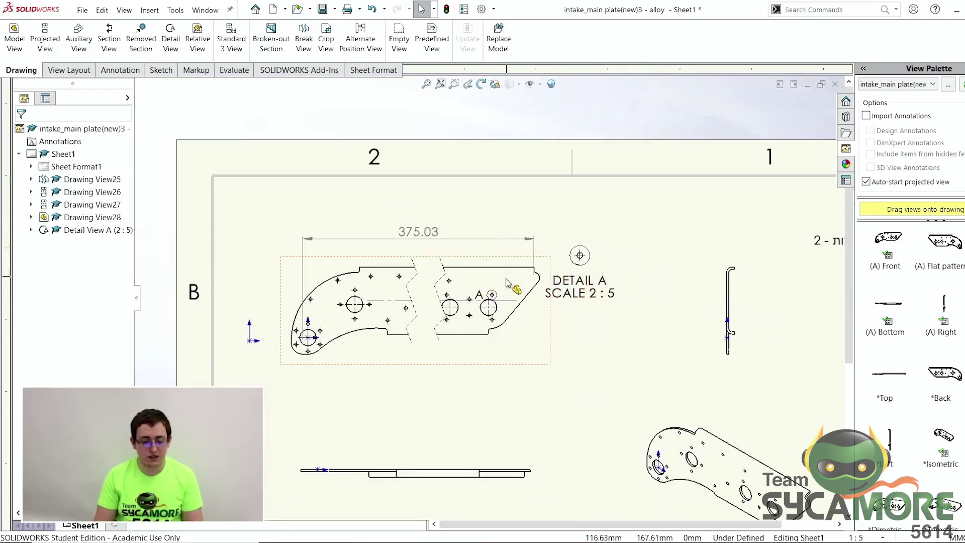
scroll(518, 284, "up", 1)
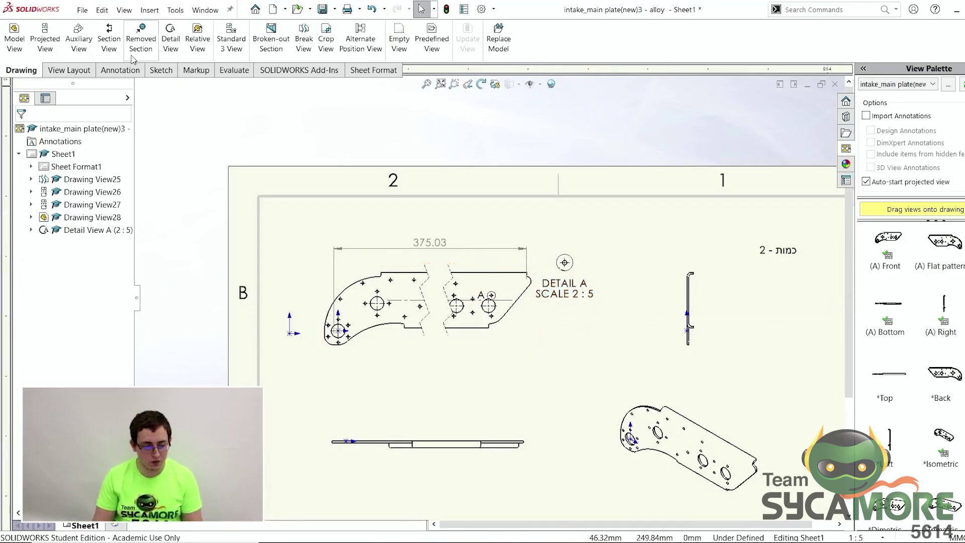
left_click(108, 42)
scroll(686, 322, "down", 5)
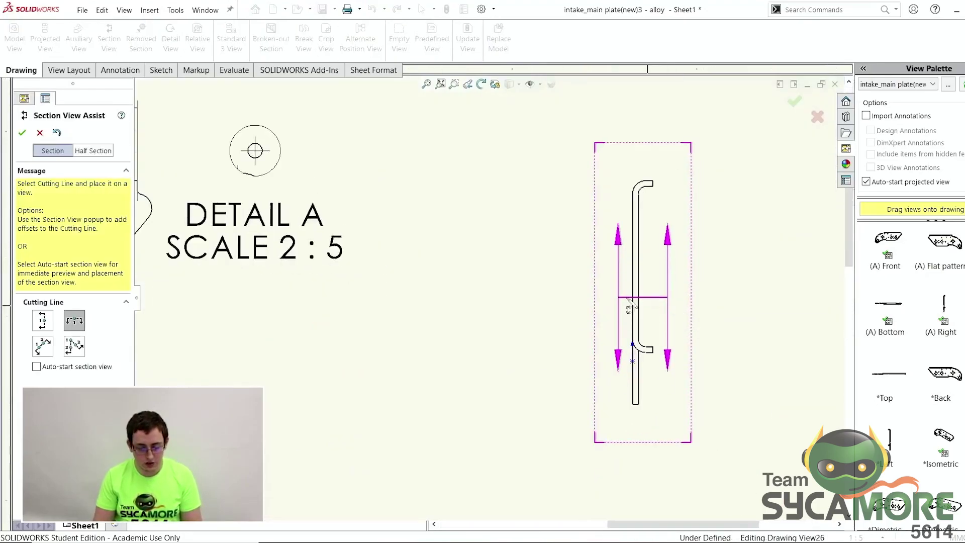
left_click(626, 285)
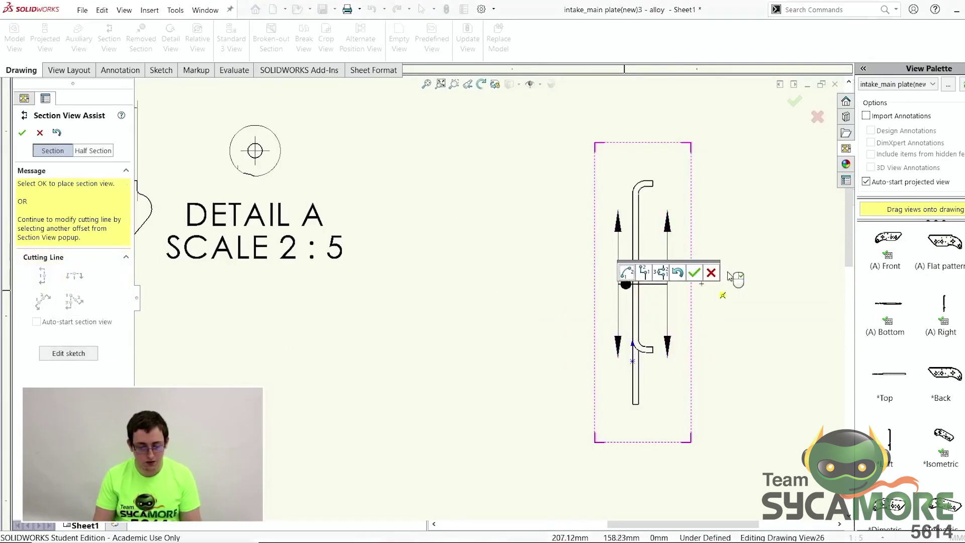
left_click(694, 273)
scroll(606, 315, "up", 3)
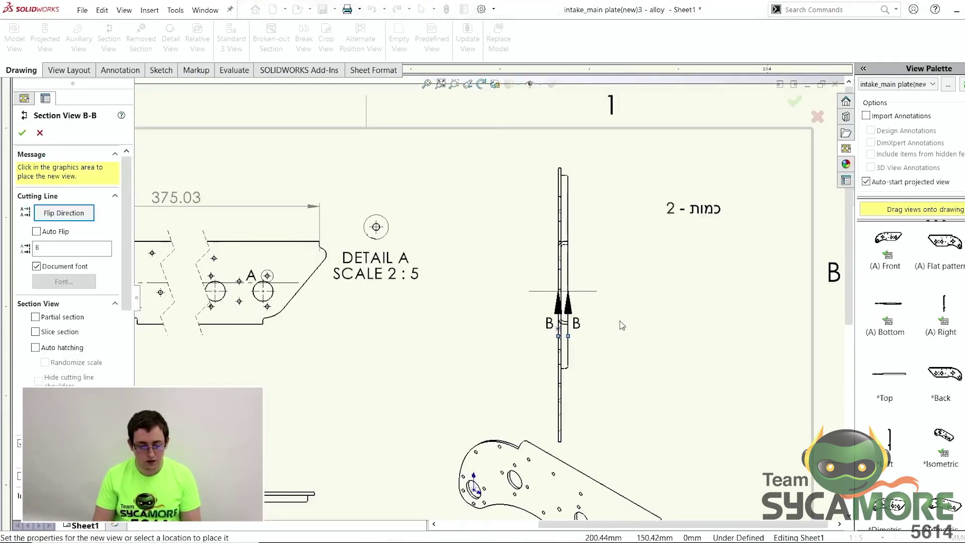
scroll(577, 131, "up", 5)
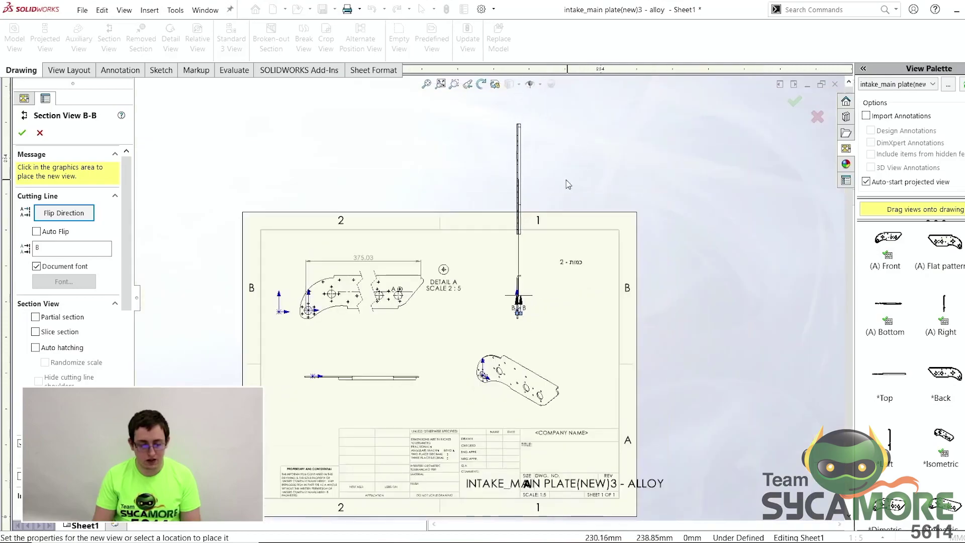
left_click(566, 225)
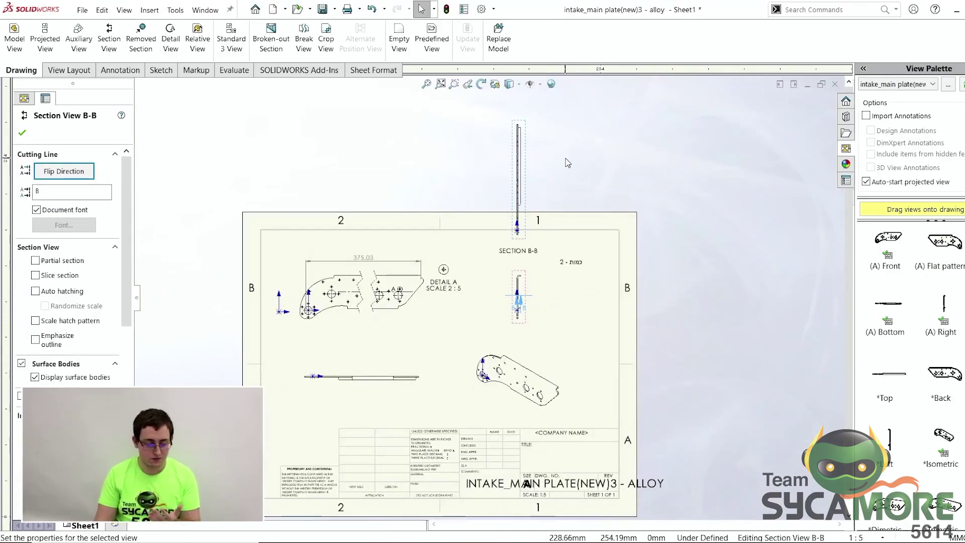
scroll(543, 194, "up", 1)
left_click(509, 197)
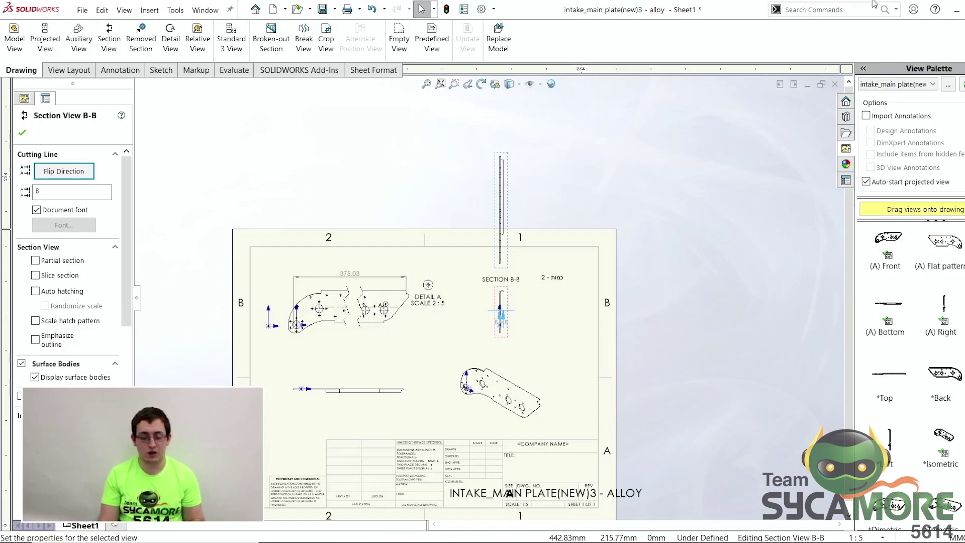
- Add the plate's flat pattern view between the bottom view and the title block, without any projected views
mouse_move(955, 252)
left_mouse_down()
mouse_move(659, 328)
mouse_move(423, 403)
mouse_move(435, 404)
left_mouse_up()
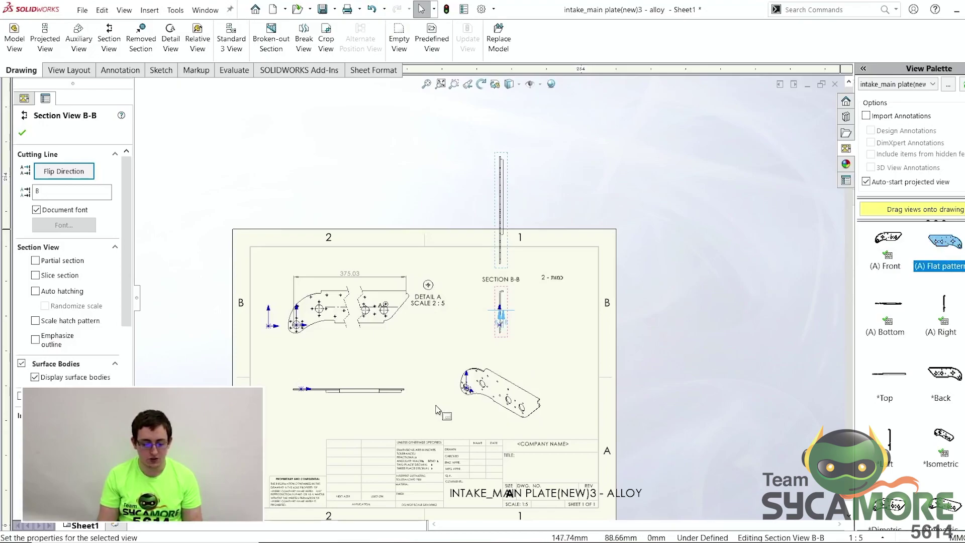
scroll(436, 404, "down", 3)
left_click(440, 397)
left_click_drag(945, 241, 418, 404)
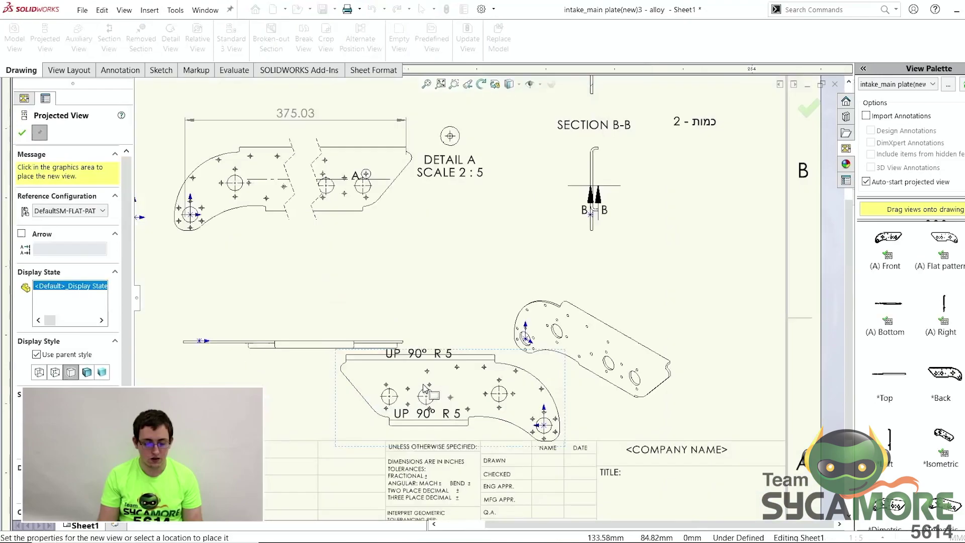
scroll(417, 352, "down", 5)
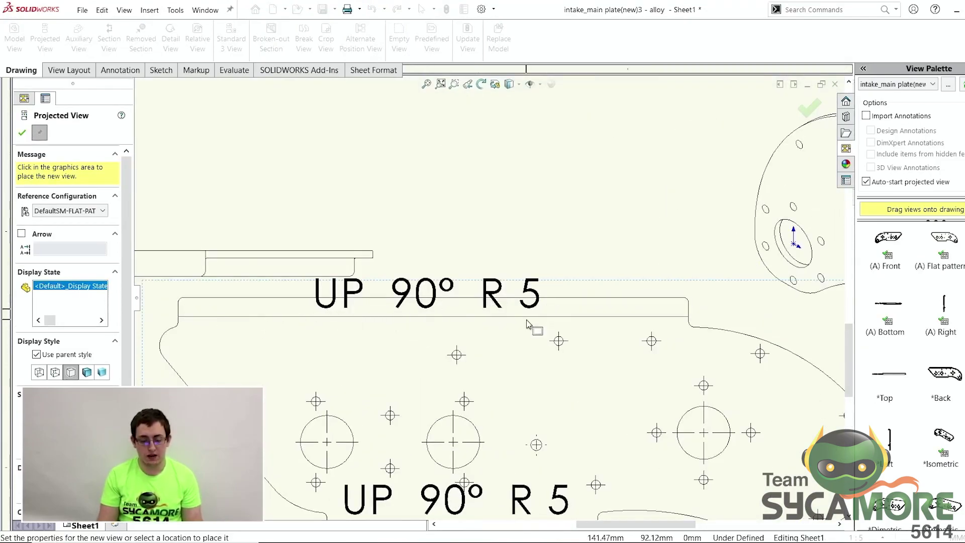
scroll(538, 332, "up", 5)
scroll(521, 336, "up", 2)
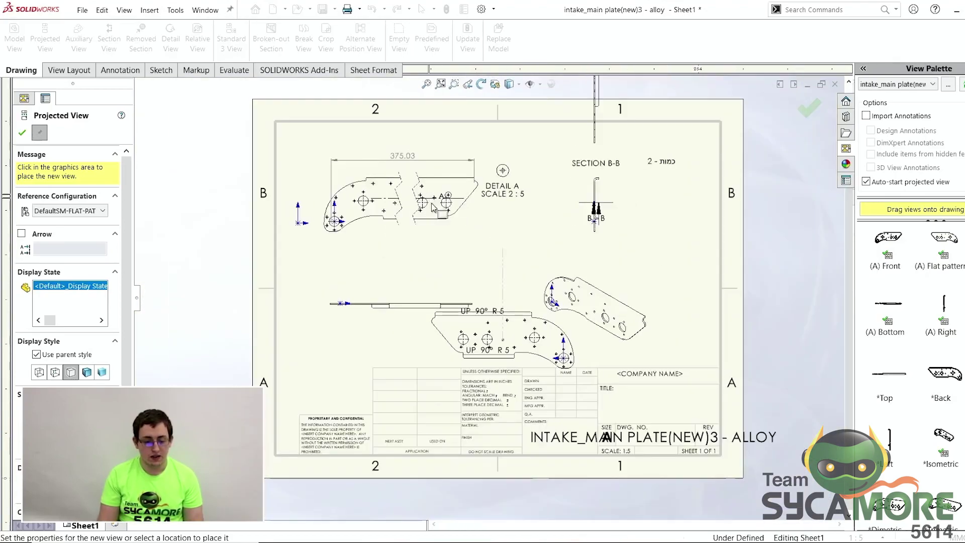
key("Escape")
- Dimension the radius of the upper bend in the side view and place the dimension to the left of the bend
scroll(553, 282, "down", 2)
scroll(561, 185, "down", 5)
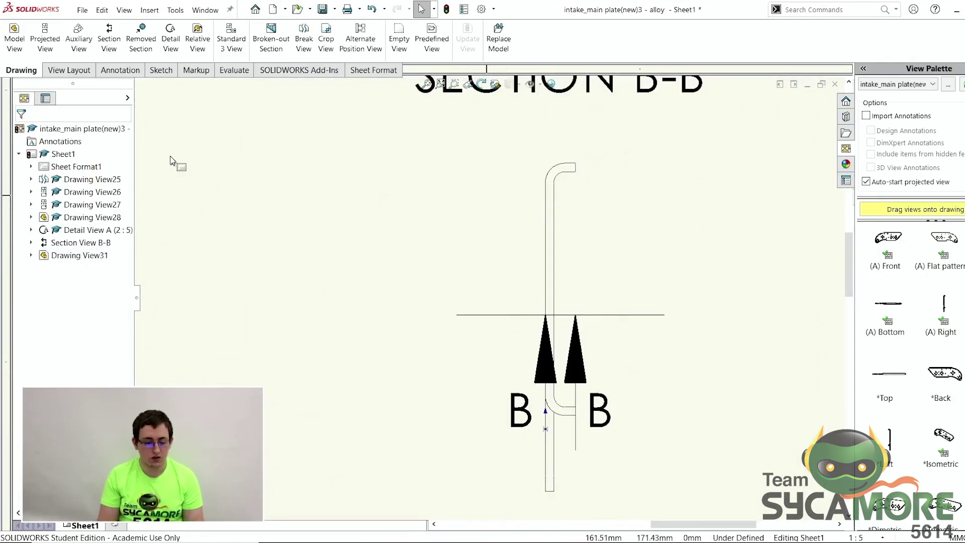
left_click(117, 71)
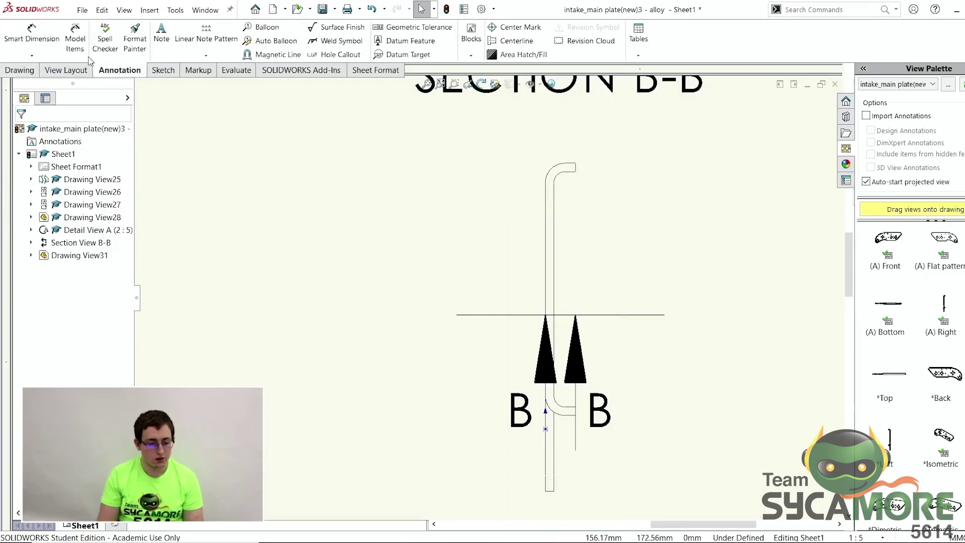
left_click(43, 44)
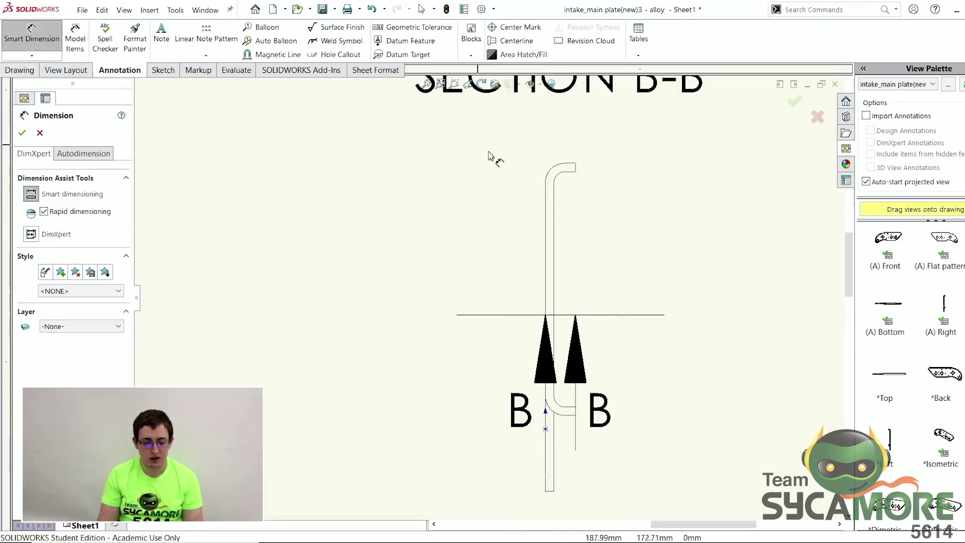
left_click(560, 177)
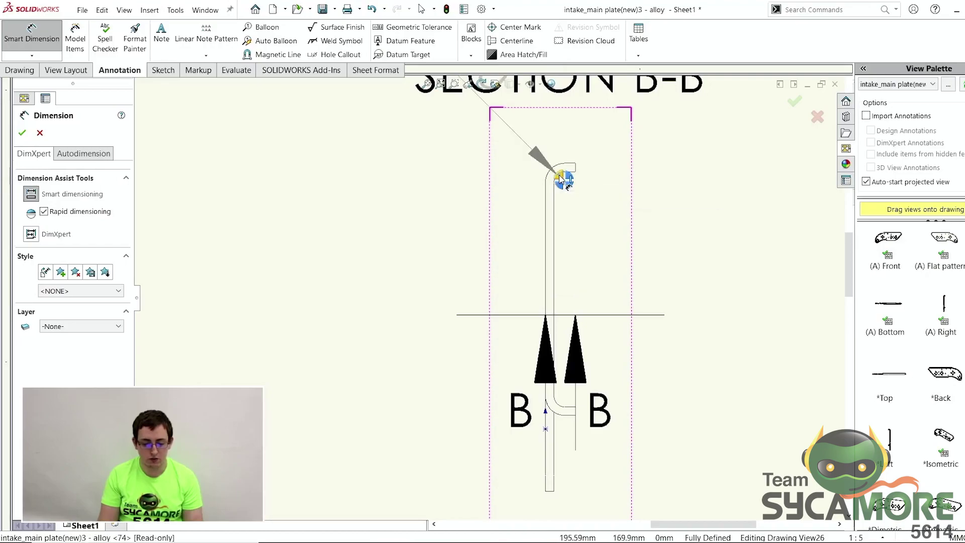
scroll(560, 179, "up", 4)
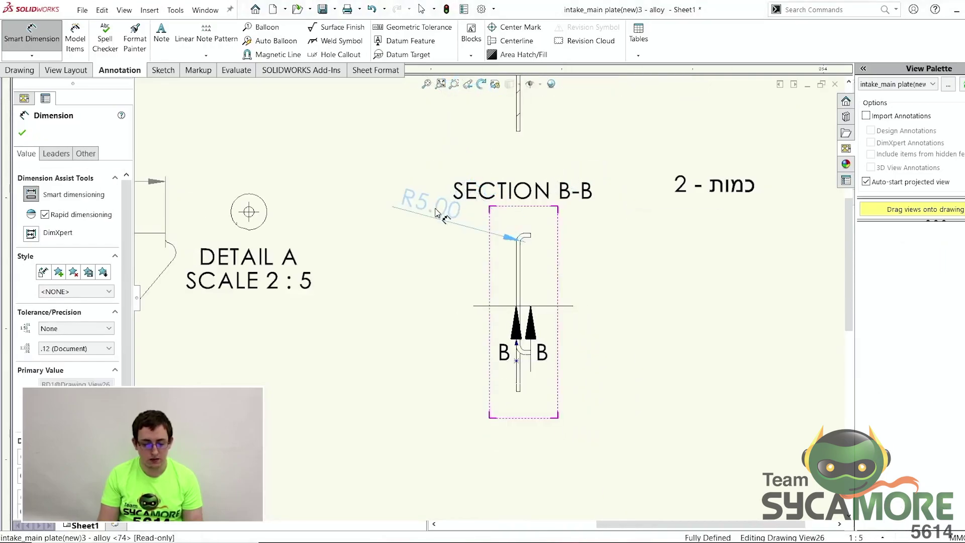
left_click(429, 223)
key("Escape")
scroll(490, 302, "up", 5)
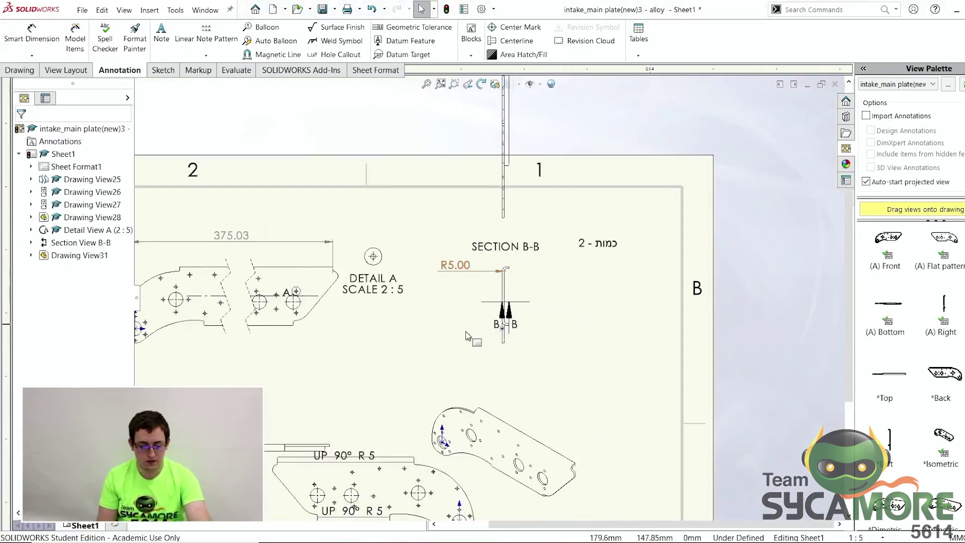
scroll(436, 425, "down", 2)
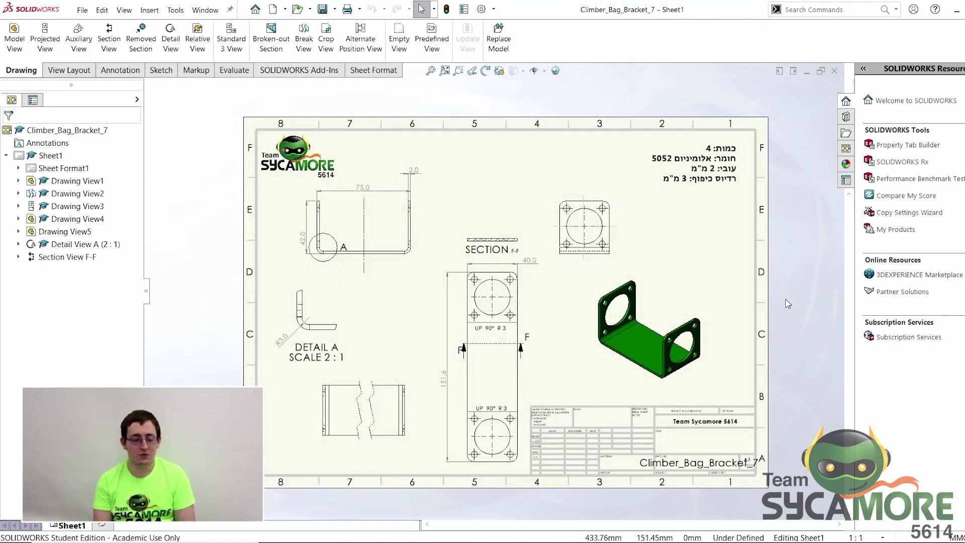
- Start saving the Climber_Bag_Bracket_7 drawing as another file and display the available file formats
left_click(82, 10)
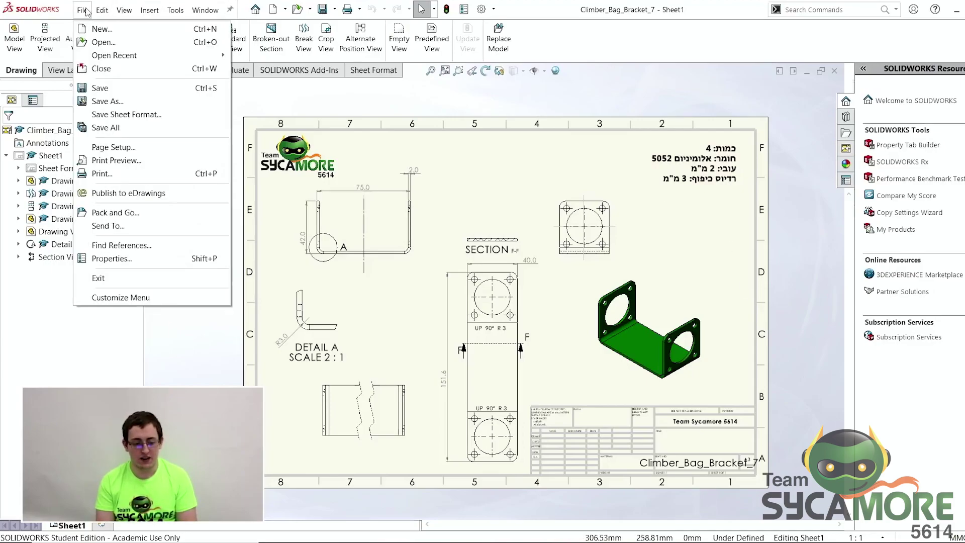
left_click(109, 102)
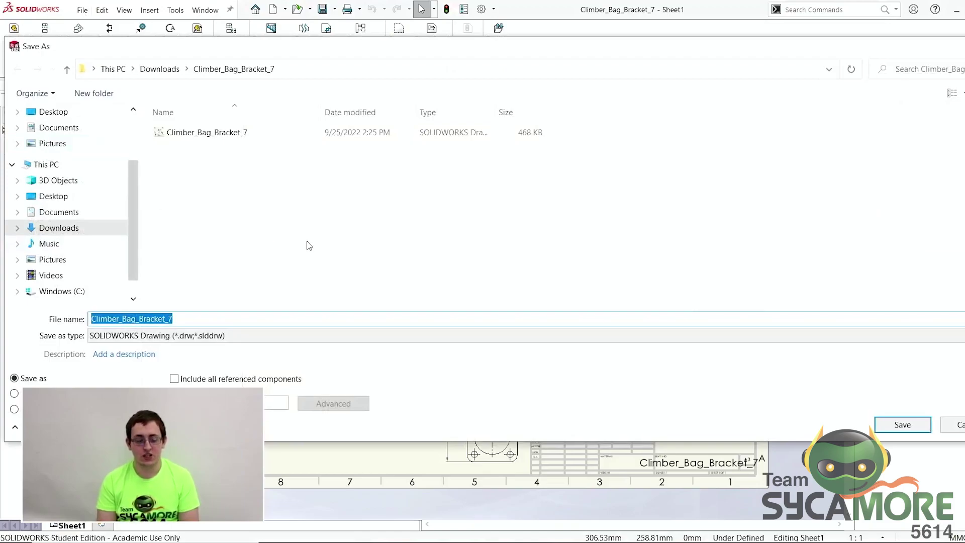
left_click(273, 334)
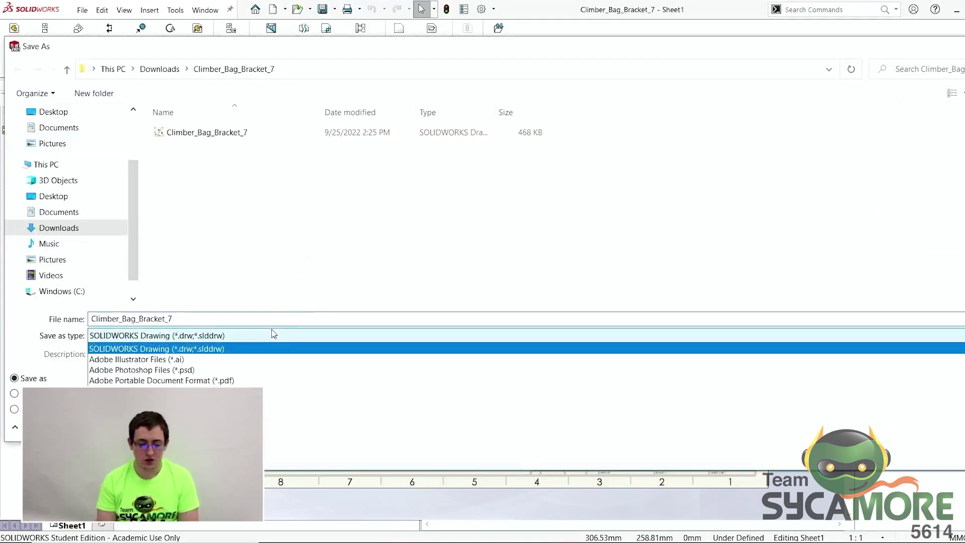